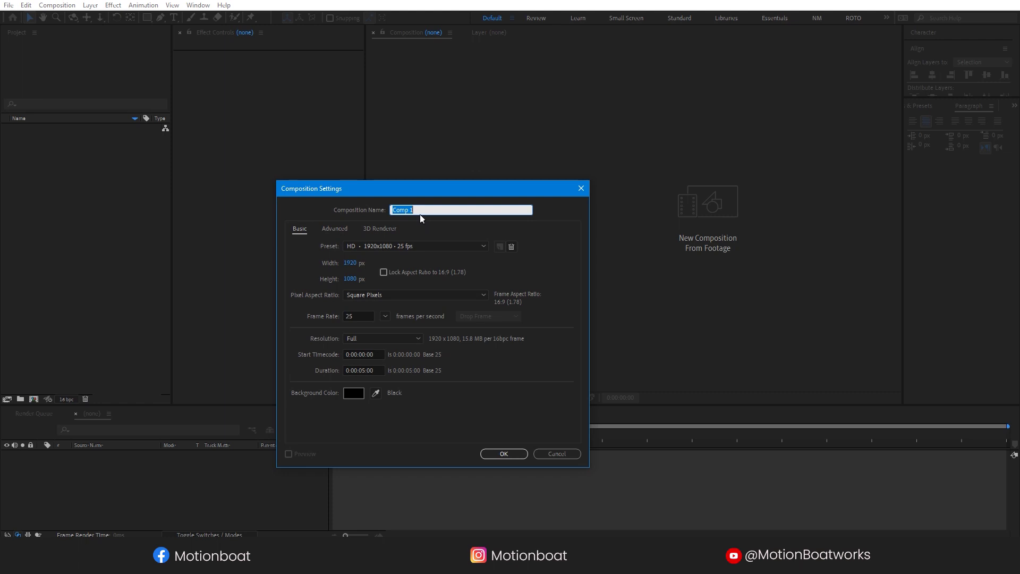
Create a 1920x1080, 25 fps composition named Text and add a text layer reading "Stretch"
{"action": "type", "text": "Text"}
{"action": "left_click", "coordinate": [502, 453]}
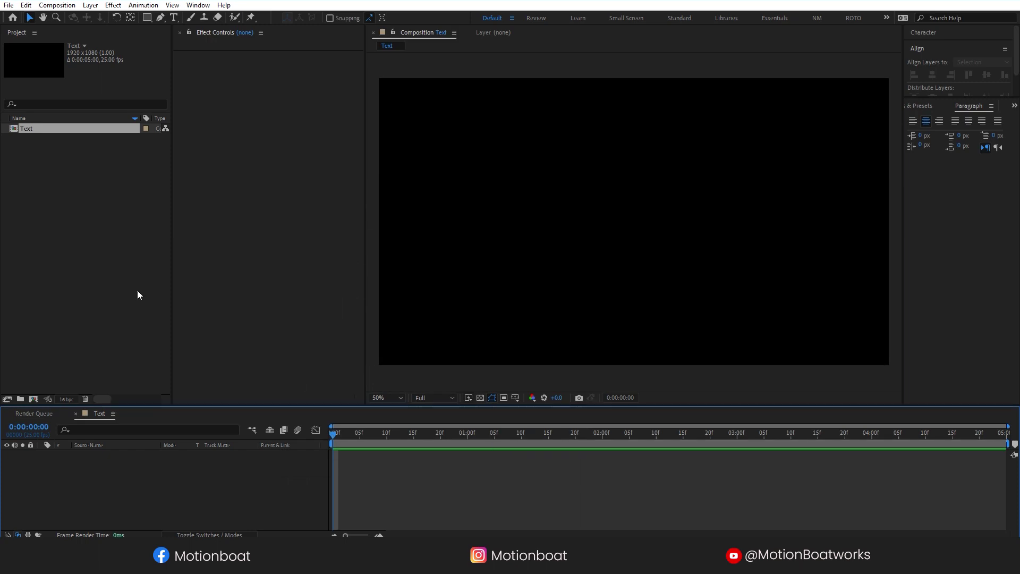
{"action": "left_click", "coordinate": [174, 18]}
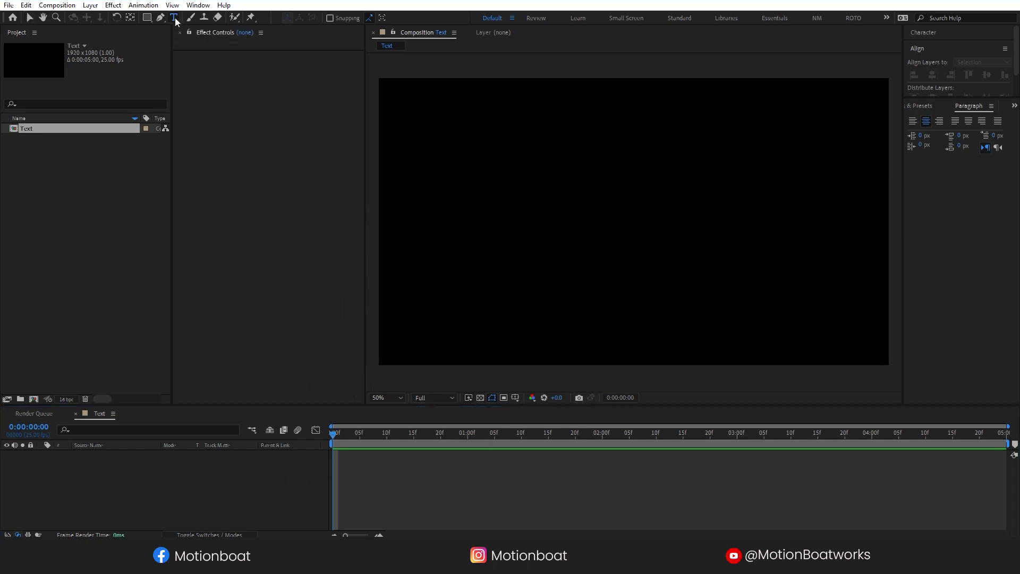
{"action": "left_click", "coordinate": [511, 225]}
{"action": "type", "text": "Stretch"}
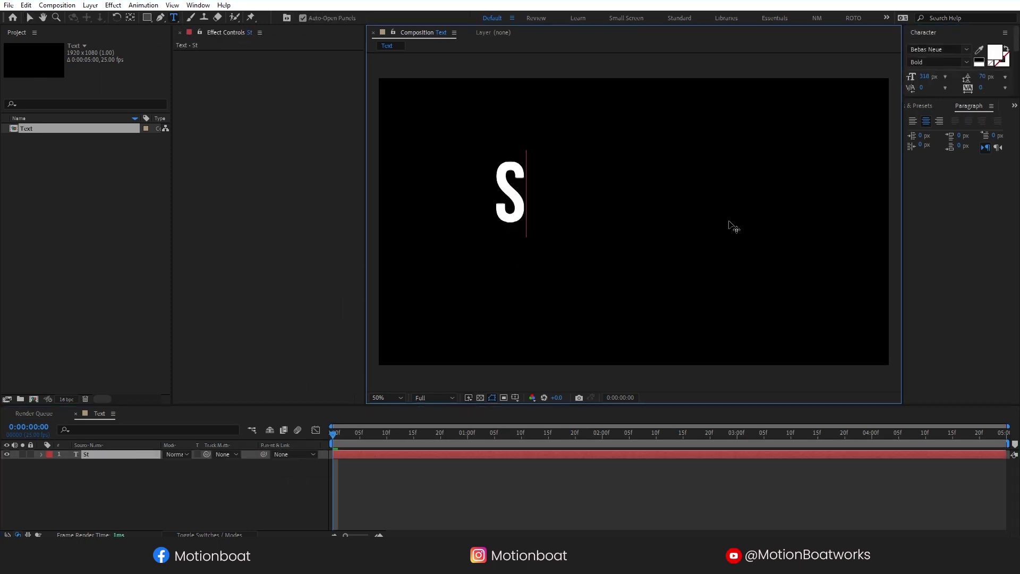
{"action": "left_click", "coordinate": [30, 18]}
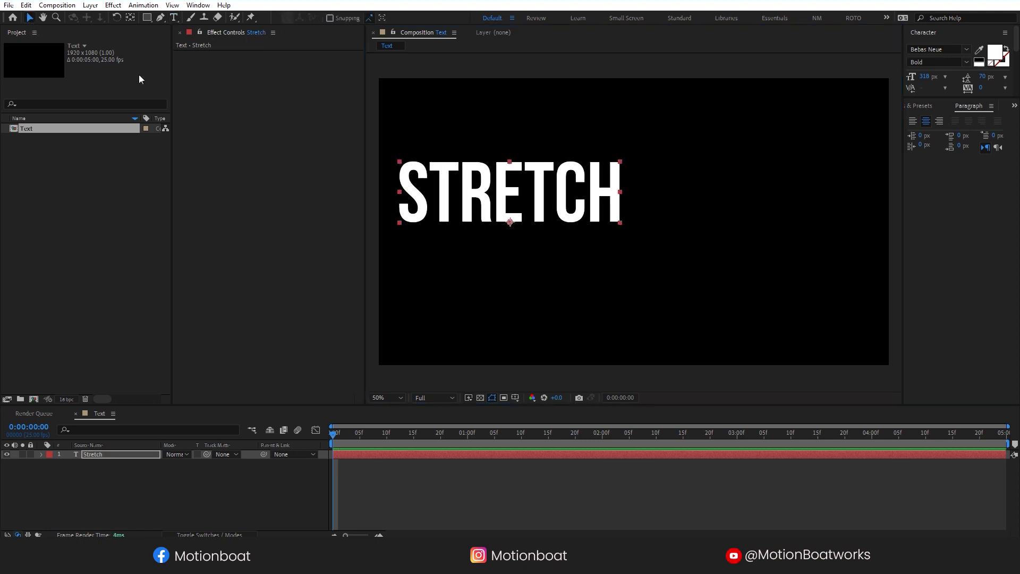
Center the anchor point within the Stretch text and align the layer horizontally and vertically to the center of the composition
{"action": "left_click", "coordinate": [130, 17]}
{"action": "key", "text": "ctrl+alt+Home"}
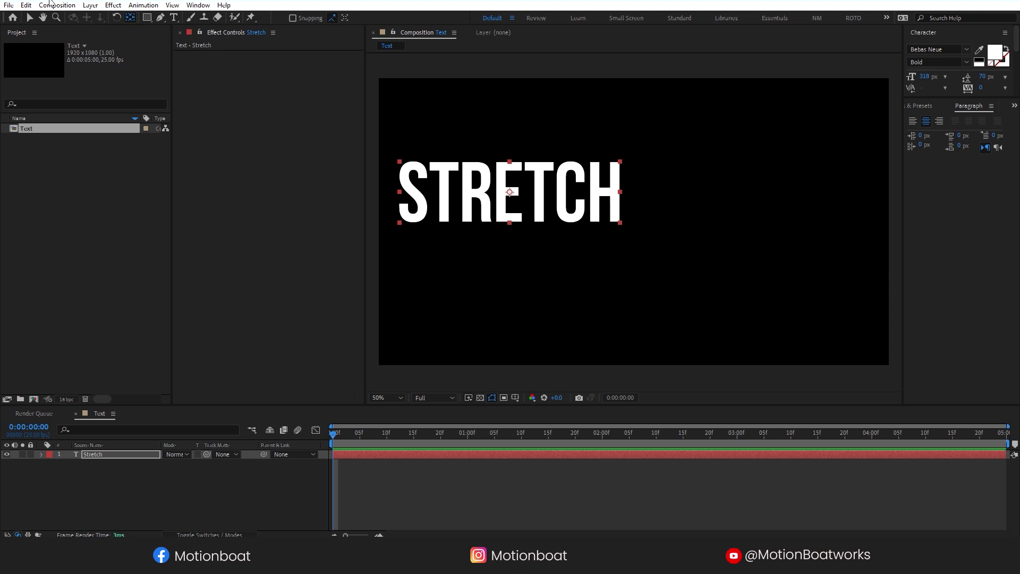
{"action": "key", "text": "v"}
{"action": "left_click", "coordinate": [933, 76]}
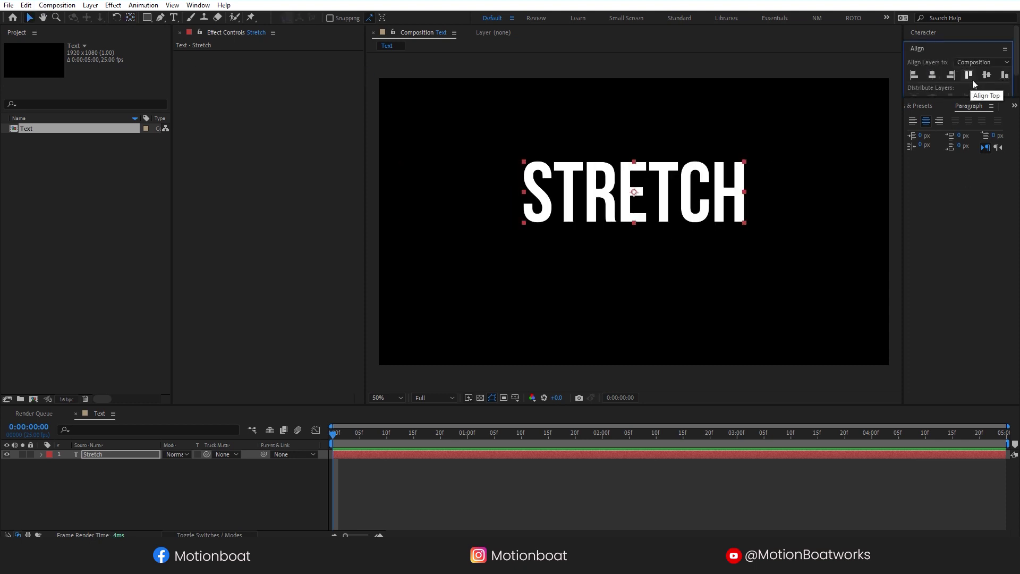
{"action": "left_click", "coordinate": [986, 76]}
{"action": "left_click", "coordinate": [63, 478]}
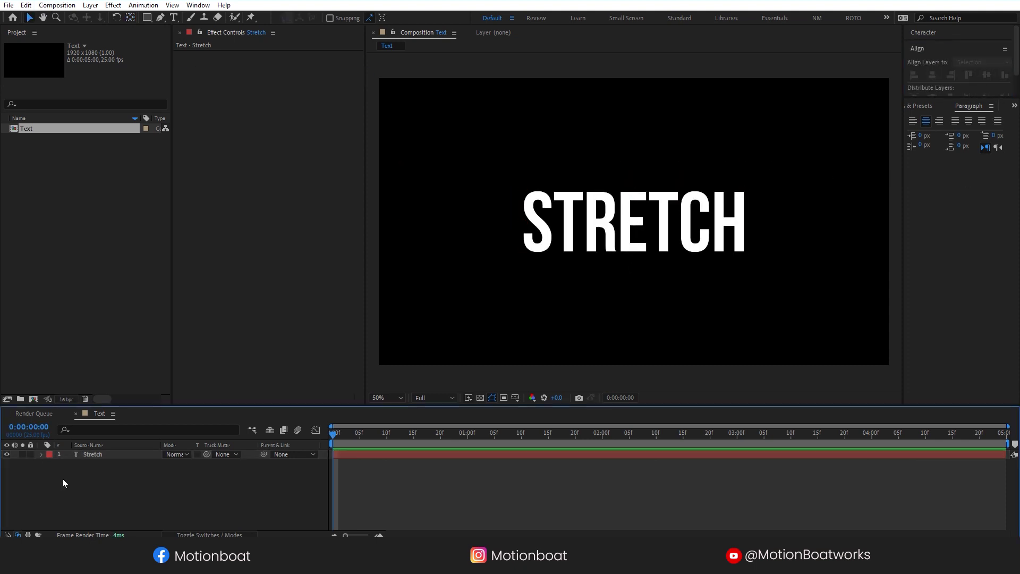
Create shapes from the Stretch text layer and delete the original text layer
{"action": "left_click", "coordinate": [97, 456]}
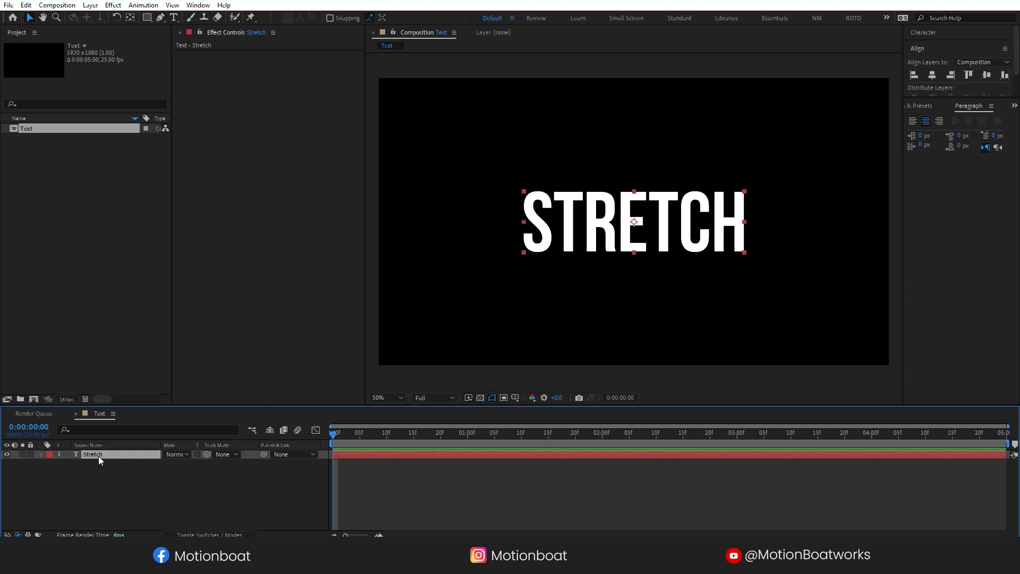
{"action": "left_click", "coordinate": [92, 6]}
{"action": "mouse_move", "coordinate": [137, 317]}
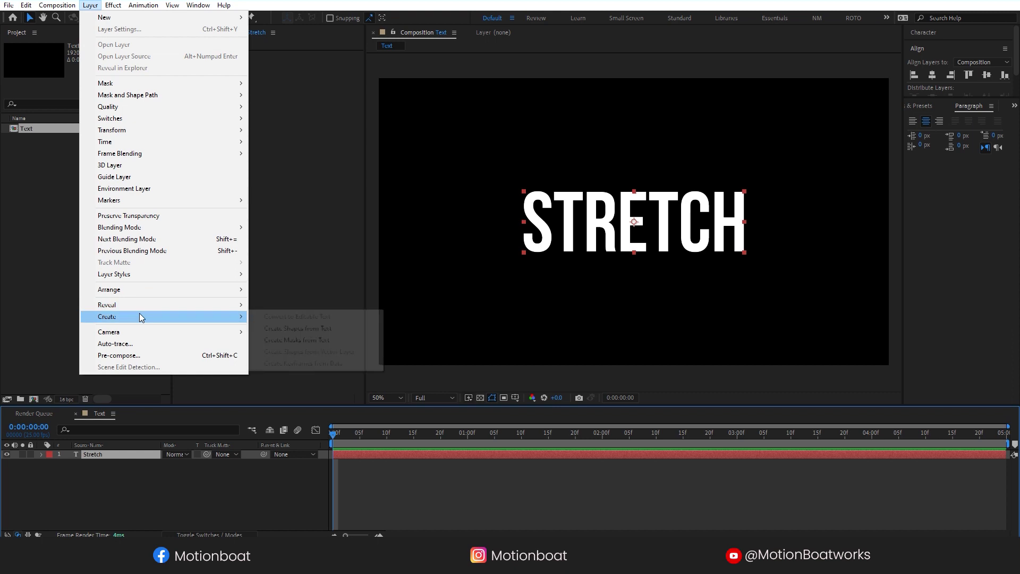
{"action": "left_click", "coordinate": [319, 330]}
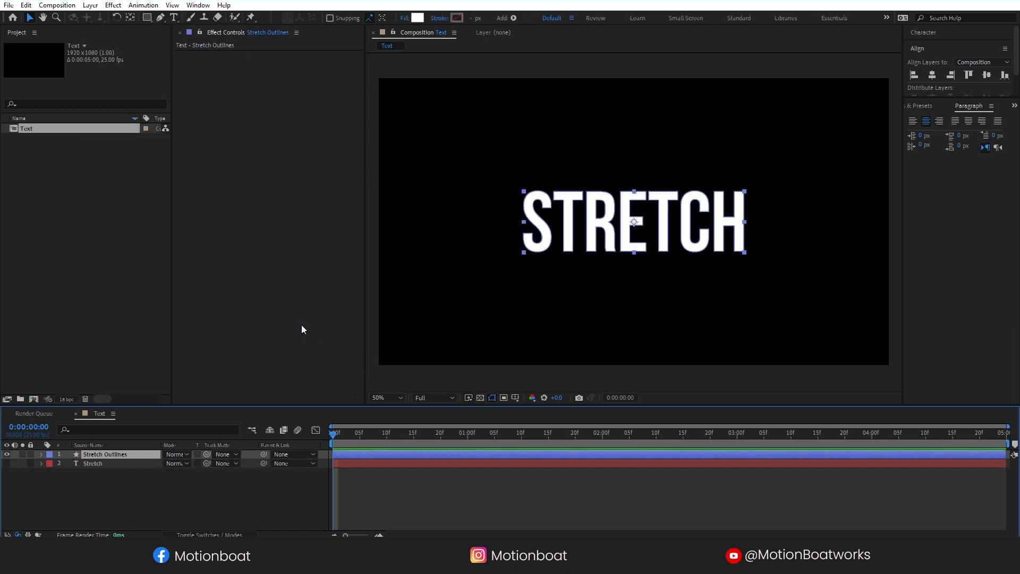
{"action": "left_click", "coordinate": [86, 464]}
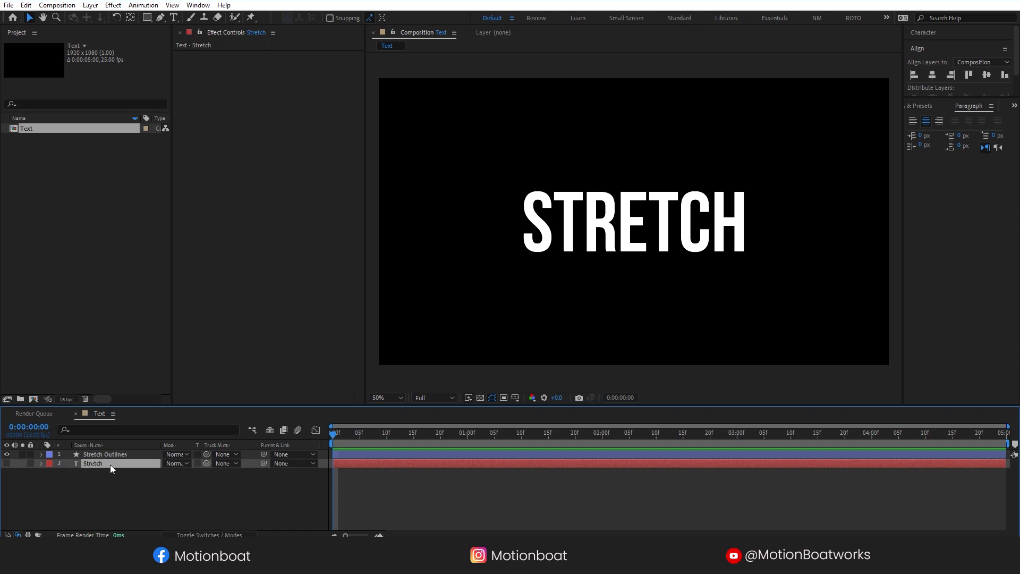
{"action": "key", "text": "Delete"}
Enlarge the timeline area, expand the Stretch Outlines contents and filter the layer properties by Path
{"action": "left_click", "coordinate": [97, 455]}
{"action": "left_click_drag", "start_coordinate": [187, 406], "coordinate": [187, 298]}
{"action": "left_click", "coordinate": [41, 352]}
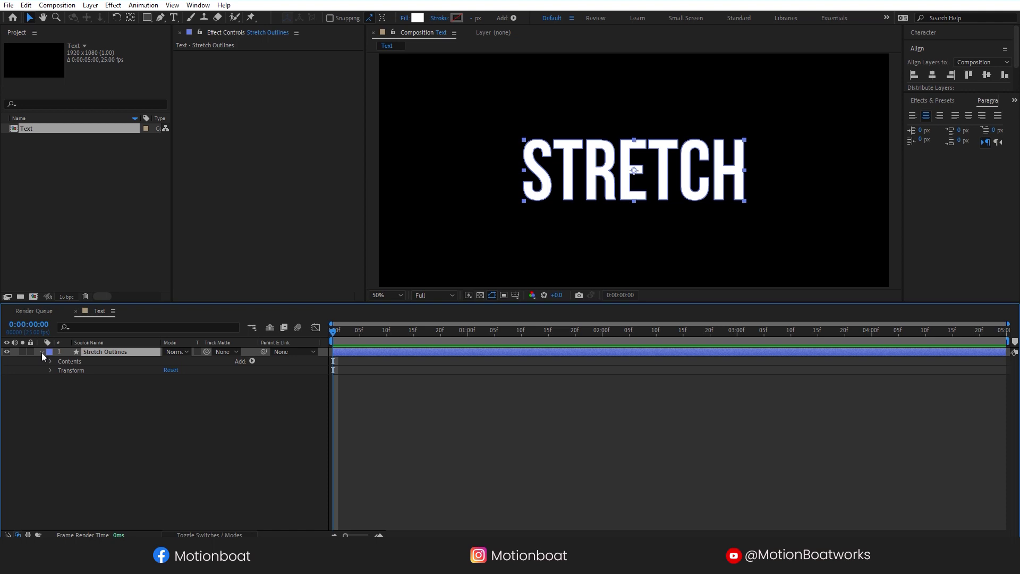
{"action": "left_click", "coordinate": [50, 361]}
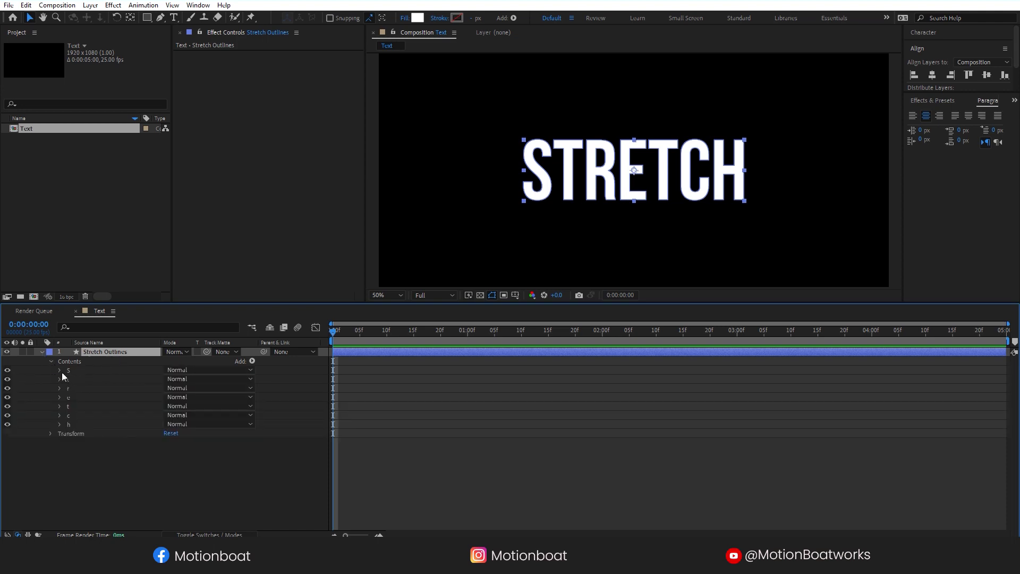
{"action": "left_click", "coordinate": [59, 371]}
{"action": "left_click", "coordinate": [58, 371]}
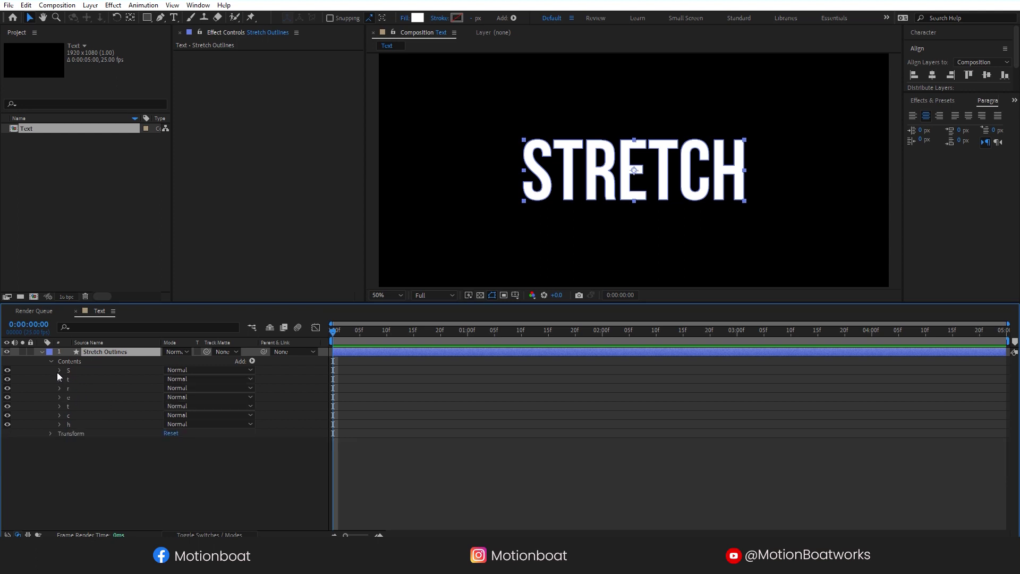
{"action": "left_click", "coordinate": [106, 326]}
{"action": "type", "text": "Path"}
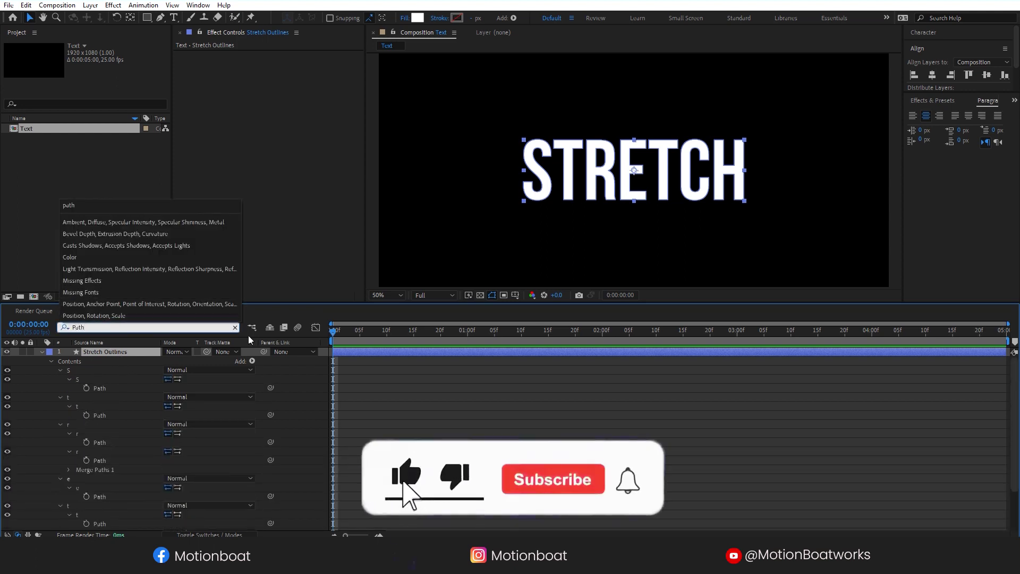
{"action": "key", "text": "Return"}
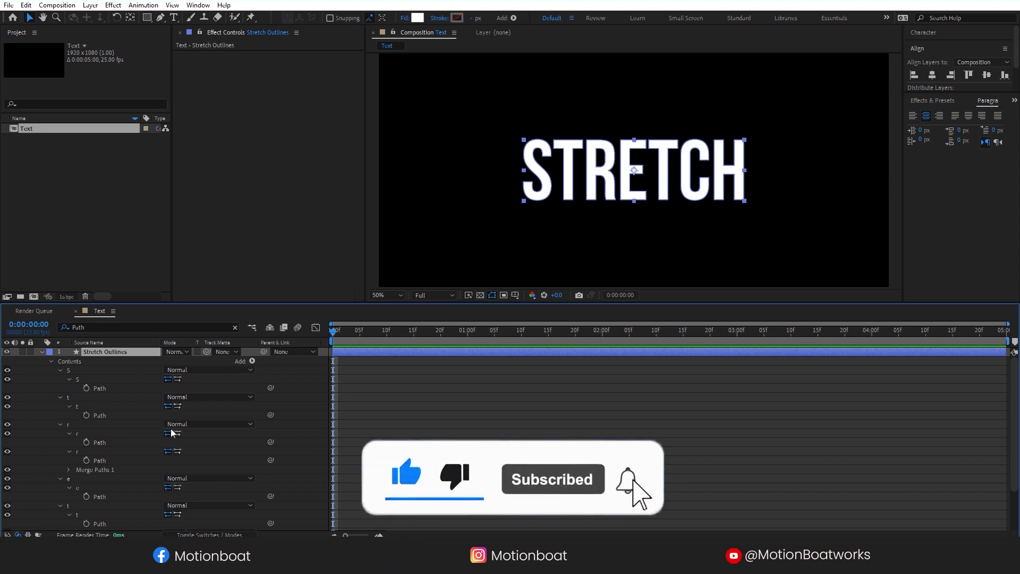
Set starting keyframes at 0:00 on the Path properties of all the letters
{"action": "mouse_move", "coordinate": [1017, 454]}
{"action": "left_mouse_down"}
{"action": "mouse_move", "coordinate": [1017, 465]}
{"action": "mouse_move", "coordinate": [1017, 454]}
{"action": "left_mouse_up"}
{"action": "left_click", "coordinate": [86, 388]}
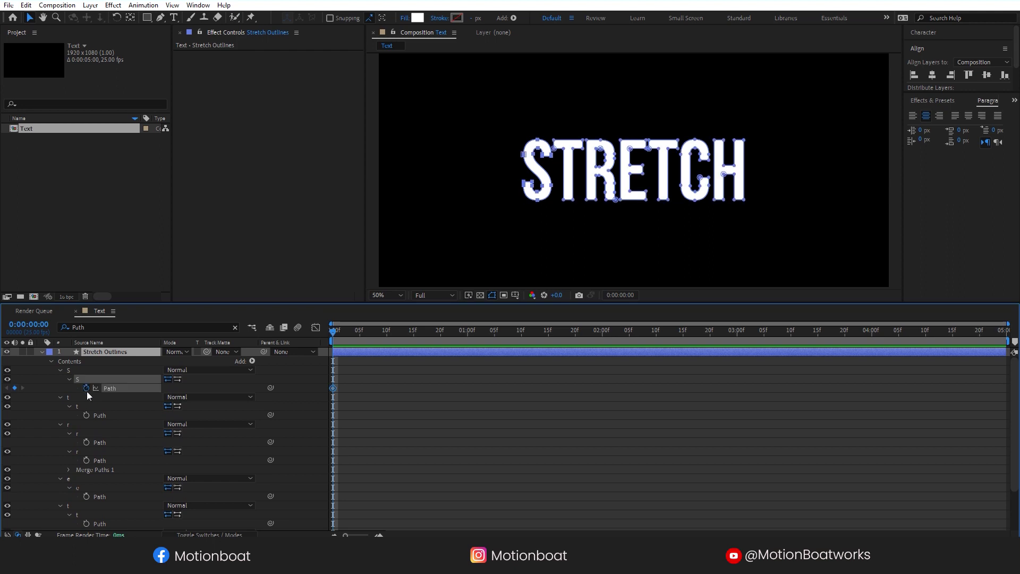
{"action": "left_click", "coordinate": [86, 415]}
{"action": "left_click", "coordinate": [86, 442]}
{"action": "left_click", "coordinate": [86, 460]}
{"action": "left_click", "coordinate": [86, 496]}
{"action": "left_click", "coordinate": [86, 524]}
{"action": "scroll", "coordinate": [84, 533], "scroll_direction": "down", "scroll_amount": 3}
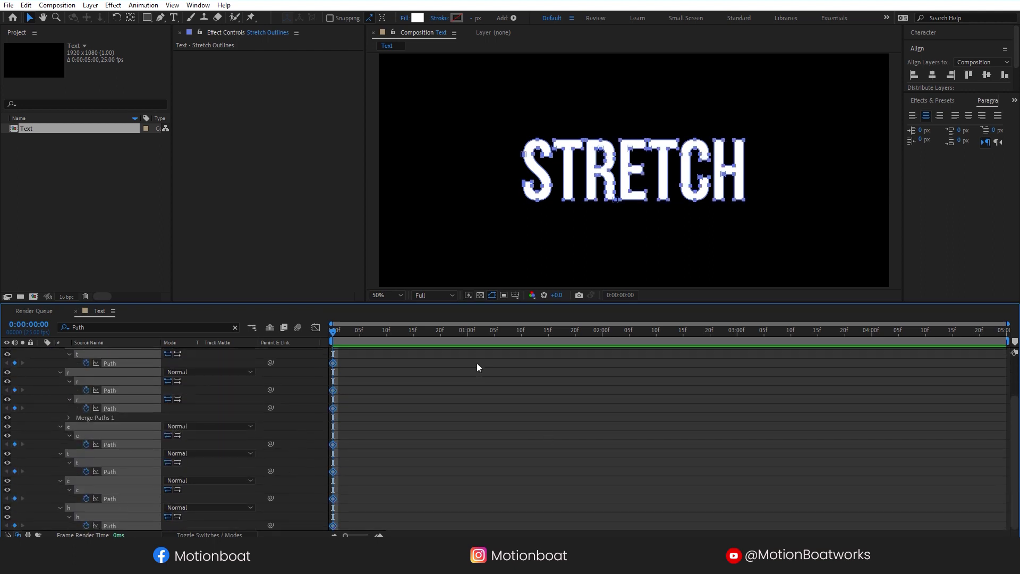
At 1:00, select the upper points of all the letters and stretch them up close to the frame's upper edge
{"action": "left_click", "coordinate": [468, 333]}
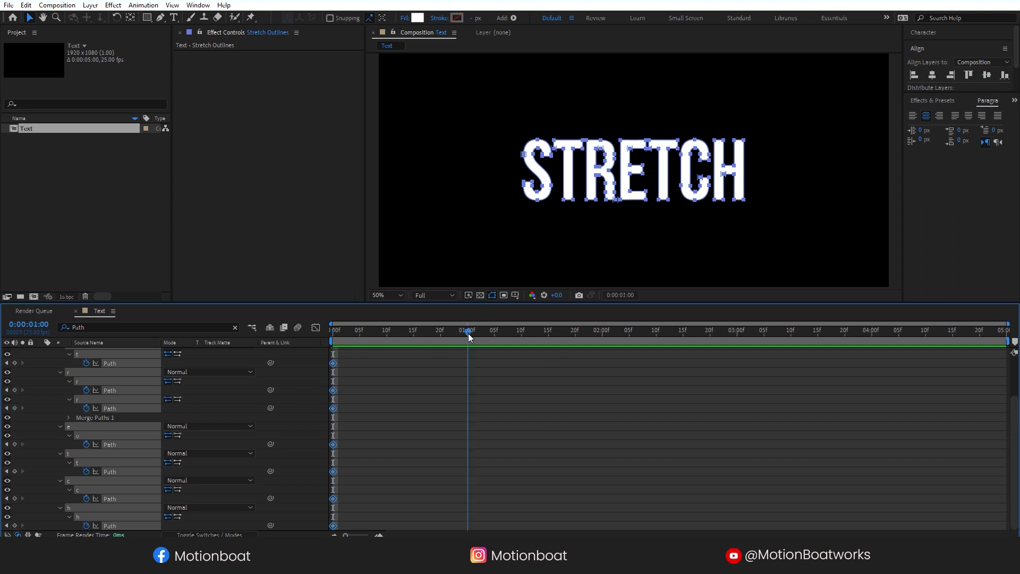
{"action": "left_click", "coordinate": [161, 18]}
{"action": "scroll", "coordinate": [81, 365], "scroll_direction": "up", "scroll_amount": 3}
{"action": "left_click", "coordinate": [71, 371]}
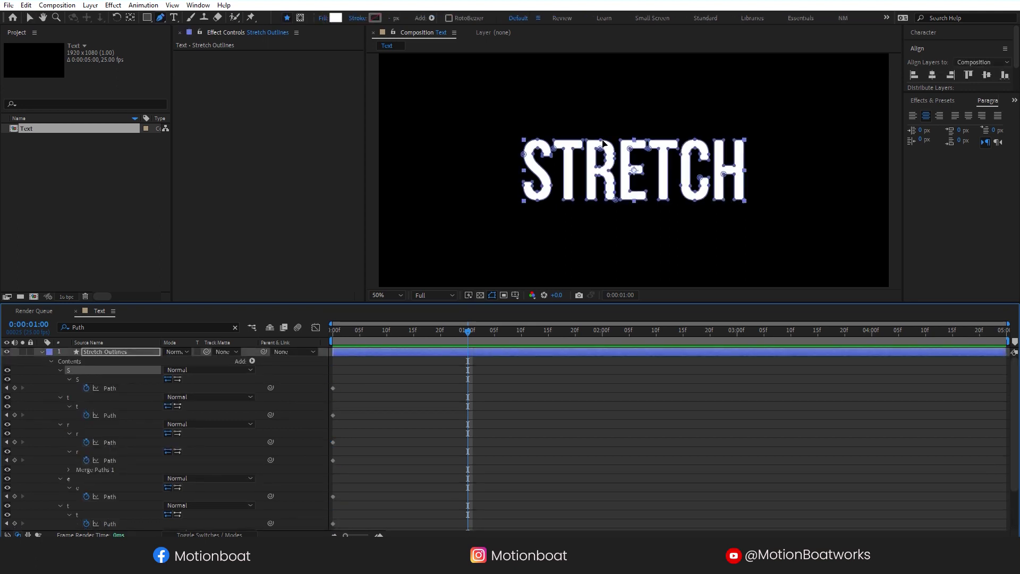
{"action": "left_click", "coordinate": [604, 143]}
{"action": "left_click", "coordinate": [29, 18]}
{"action": "left_click_drag", "start_coordinate": [489, 119], "coordinate": [780, 158]}
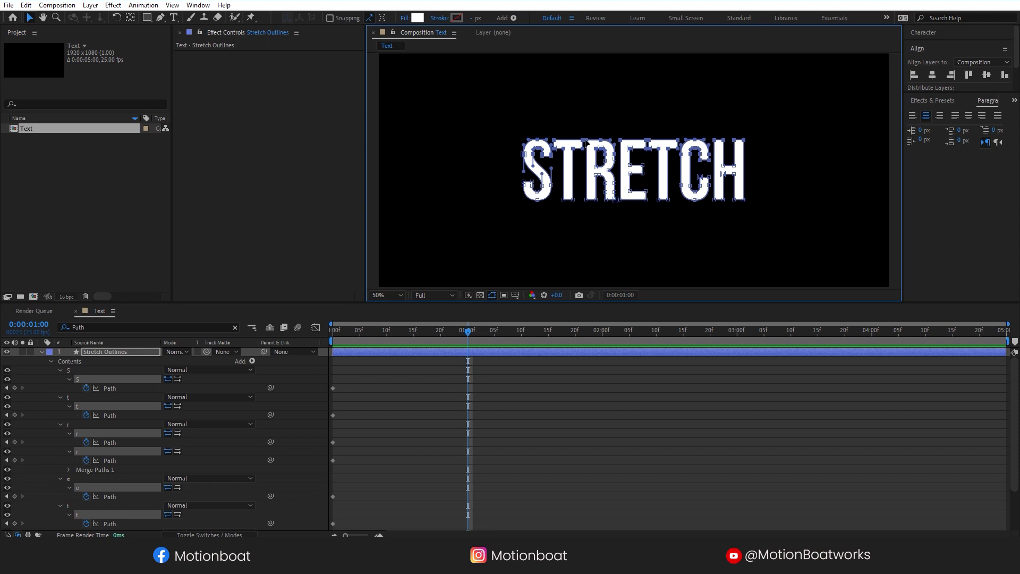
{"action": "key", "text": "Up"}
{"action": "left_click_drag", "start_coordinate": [586, 141], "coordinate": [588, 68]}
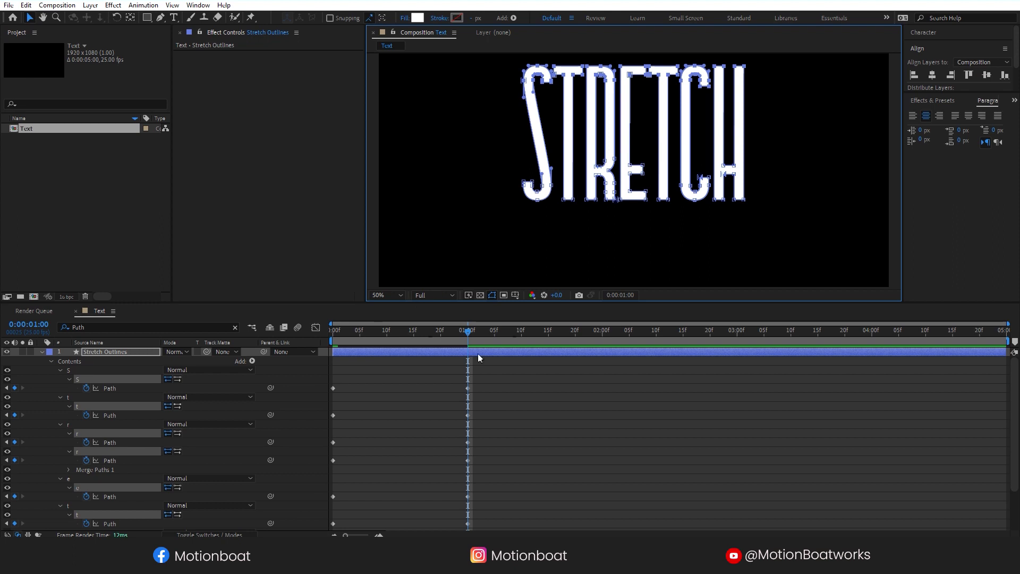
Select the lower points of all the letters, move them down close to the frame's lower edge, and fit the composition in view
{"action": "left_click_drag", "start_coordinate": [549, 247], "coordinate": [793, 181]}
{"action": "key", "text": "shift+Down"}
{"action": "key", "text": "shift+Down"}
{"action": "key", "text": "shift+Down"}
{"action": "key", "text": "shift+Down"}
{"action": "key", "text": "shift+Down"}
{"action": "key", "text": "shift+Down"}
{"action": "key", "text": "shift+Down"}
{"action": "key", "text": "shift+Down"}
{"action": "key", "text": "shift+Down"}
{"action": "key", "text": "shift+Down"}
{"action": "key", "text": "shift+Down"}
{"action": "key", "text": "shift+Down"}
{"action": "key", "text": "shift+Down"}
{"action": "key", "text": "shift+Down"}
{"action": "key", "text": "shift+Down"}
{"action": "key", "text": "shift+Down"}
{"action": "key", "text": "shift+Down"}
{"action": "key", "text": "shift+Down"}
{"action": "key", "text": "shift+Down"}
{"action": "key", "text": "shift+Down"}
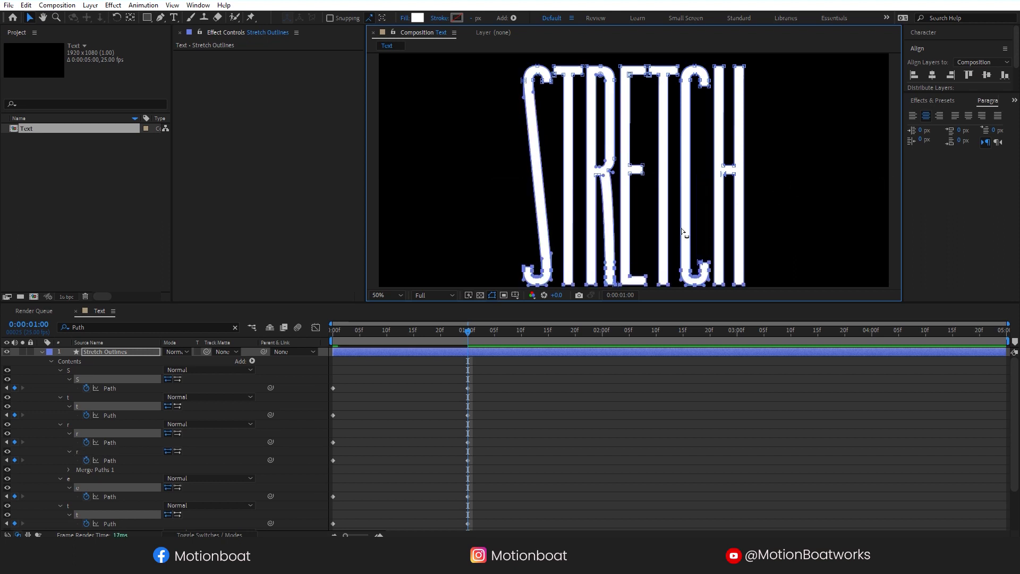
{"action": "left_click", "coordinate": [387, 295]}
{"action": "left_click", "coordinate": [385, 319]}
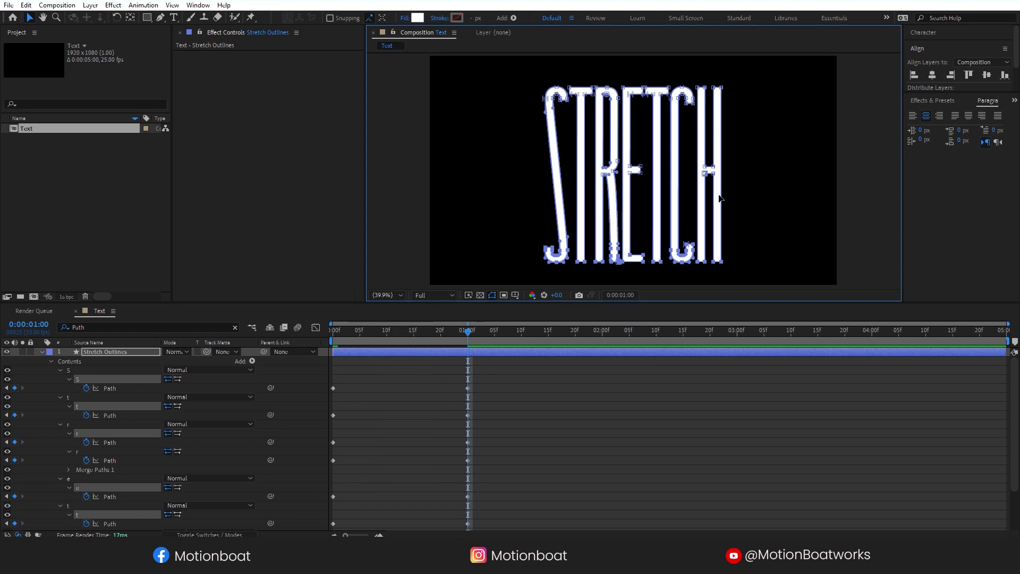
Show only the keyframed Path properties, copy the starting keyframes and paste them behind the stretched ones
{"action": "key", "text": "u"}
{"action": "key", "text": "Home"}
{"action": "left_click_drag", "start_coordinate": [479, 356], "coordinate": [458, 425]}
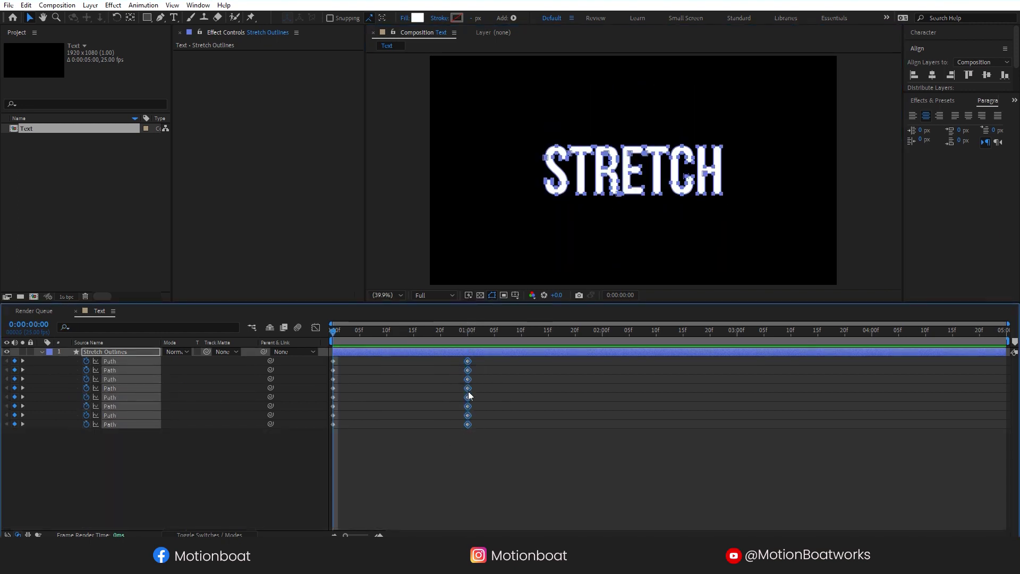
{"action": "left_click_drag", "start_coordinate": [470, 363], "coordinate": [323, 435]}
{"action": "key", "text": "ctrl+c"}
{"action": "left_click", "coordinate": [467, 334]}
{"action": "key", "text": "ctrl+v"}
Retime the Path keyframes so the stretched pose falls at 0:14 and the closing pose at 1:03
{"action": "left_click_drag", "start_coordinate": [425, 371], "coordinate": [396, 426]}
{"action": "key", "text": "alt+Right"}
{"action": "left_click", "coordinate": [432, 423]}
{"action": "key", "text": "Home"}
{"action": "left_click_drag", "start_coordinate": [457, 357], "coordinate": [473, 397]}
{"action": "key", "text": "alt+Right"}
{"action": "key", "text": "alt+Right"}
{"action": "left_click_drag", "start_coordinate": [419, 356], "coordinate": [409, 427]}
{"action": "key", "text": "alt+Right"}
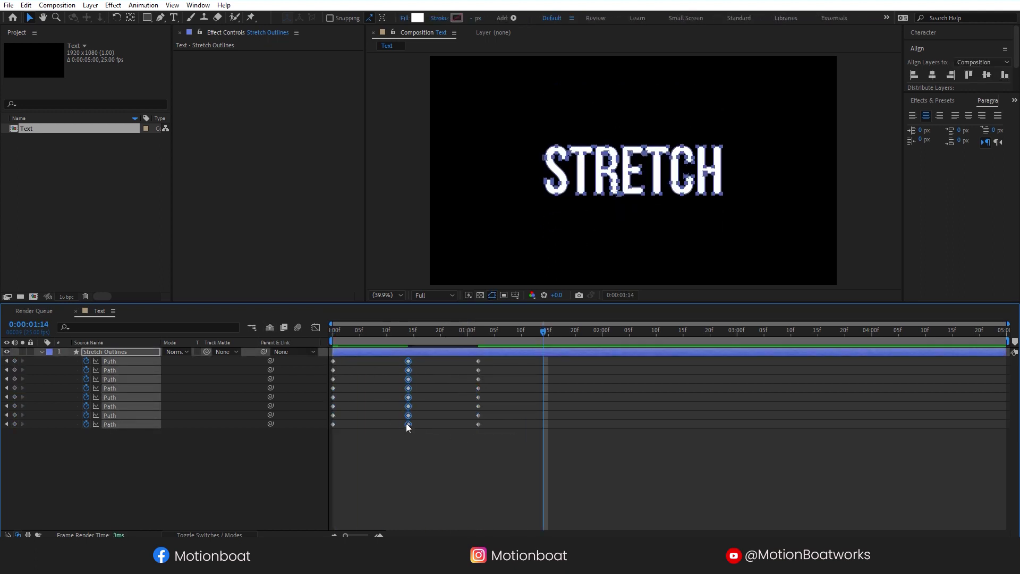
{"action": "left_click_drag", "start_coordinate": [492, 362], "coordinate": [482, 424]}
{"action": "key", "text": "alt+Right"}
{"action": "left_click", "coordinate": [502, 380]}
Apply Easy Ease to all Path keyframes and reshape their curves in the Graph Editor for stronger easing
{"action": "left_click_drag", "start_coordinate": [501, 357], "coordinate": [326, 436]}
{"action": "key", "text": "F9"}
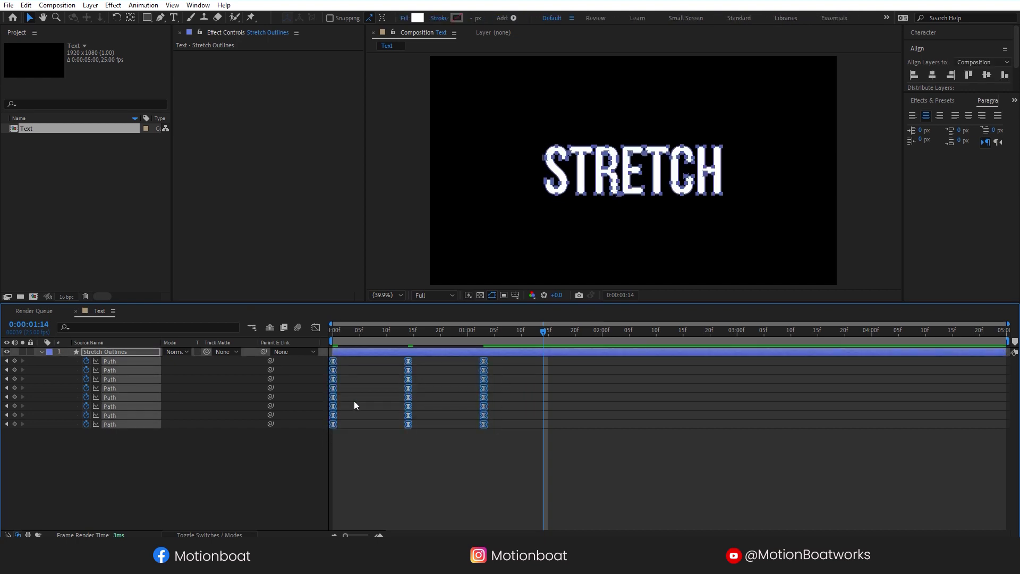
{"action": "left_click", "coordinate": [316, 328]}
{"action": "left_click_drag", "start_coordinate": [491, 491], "coordinate": [361, 499]}
{"action": "left_click", "coordinate": [332, 500]}
{"action": "key", "text": "space"}
{"action": "left_click", "coordinate": [315, 327]}
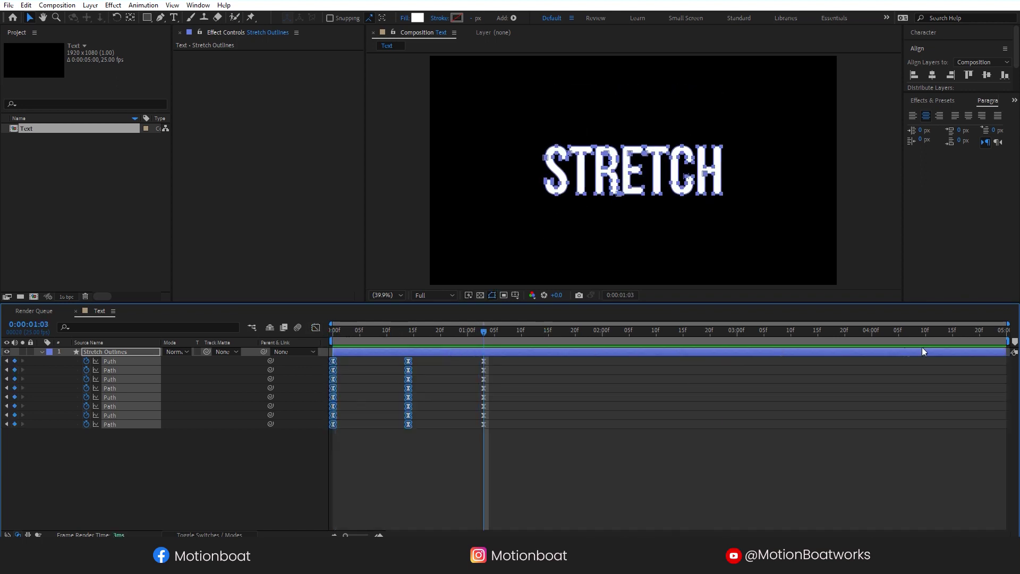
Shorten the work area to the last keyframes at about 1:03 and preview the stretch animation
{"action": "left_click_drag", "start_coordinate": [987, 340], "coordinate": [488, 361]}
{"action": "key", "text": "space"}
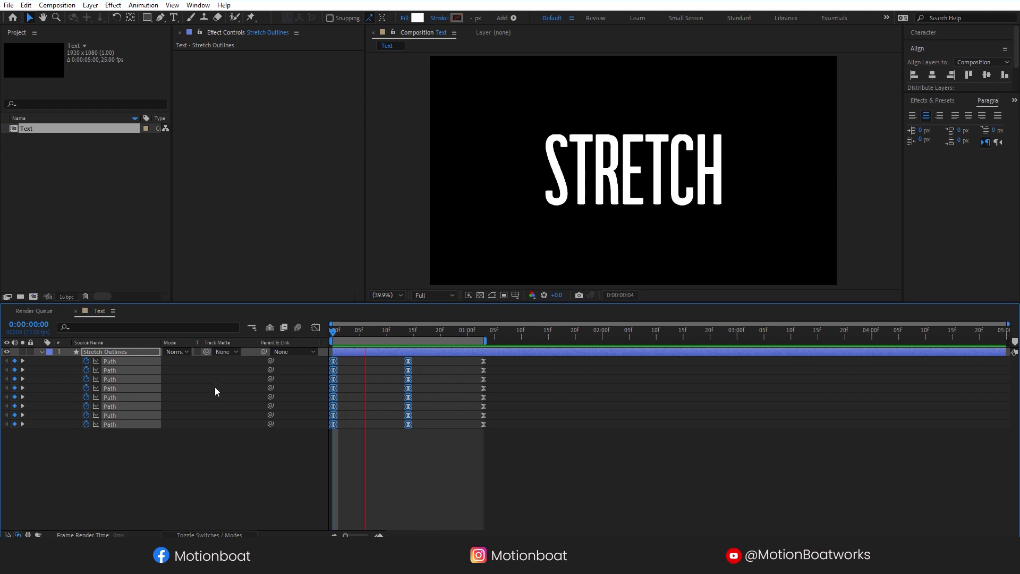
{"action": "key", "text": "space"}
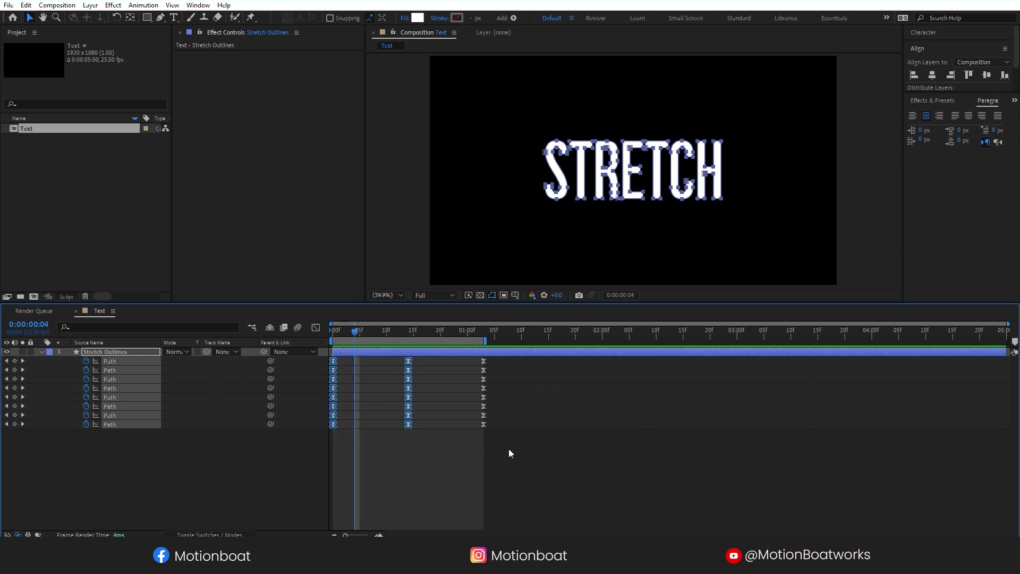
Extend the work area to about 1:17 and offset the Path keyframes one frame more per row from the outer rows inward
{"action": "left_click", "coordinate": [460, 424]}
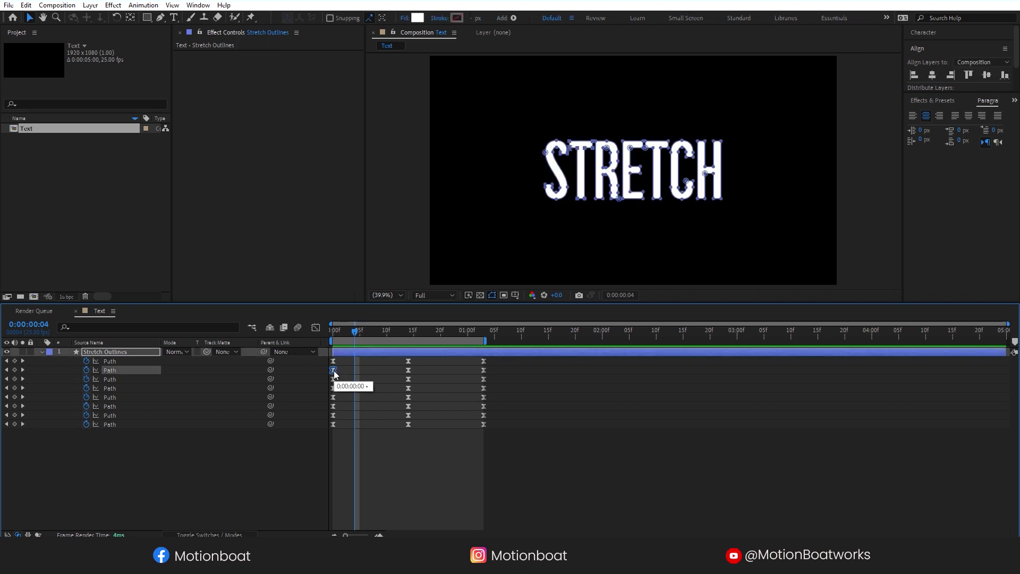
{"action": "left_click_drag", "start_coordinate": [489, 343], "coordinate": [562, 343]}
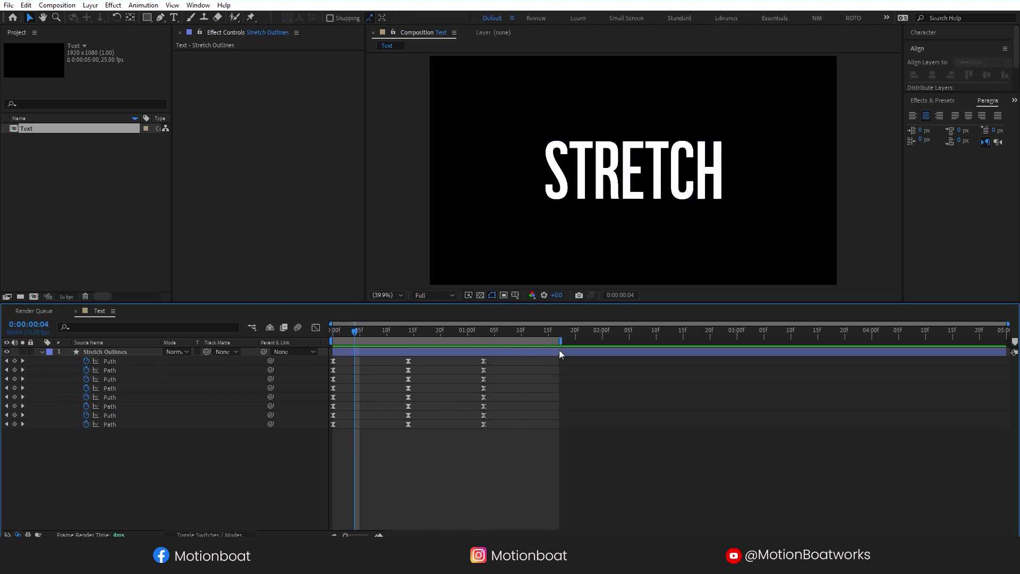
{"action": "mouse_move", "coordinate": [498, 371]}
{"action": "left_mouse_down"}
{"action": "mouse_move", "coordinate": [449, 398]}
{"action": "mouse_move", "coordinate": [313, 415]}
{"action": "mouse_move", "coordinate": [340, 414]}
{"action": "left_mouse_up"}
{"action": "mouse_move", "coordinate": [496, 381]}
{"action": "left_mouse_down"}
{"action": "mouse_move", "coordinate": [471, 398]}
{"action": "mouse_move", "coordinate": [333, 407]}
{"action": "mouse_move", "coordinate": [429, 394]}
{"action": "mouse_move", "coordinate": [340, 397]}
{"action": "left_mouse_up"}
{"action": "left_click_drag", "start_coordinate": [343, 398], "coordinate": [349, 398]}
Preview the staggered letter animation from the start and scrub through its opening frames
{"action": "left_click_drag", "start_coordinate": [352, 333], "coordinate": [323, 338]}
{"action": "key", "text": "space"}
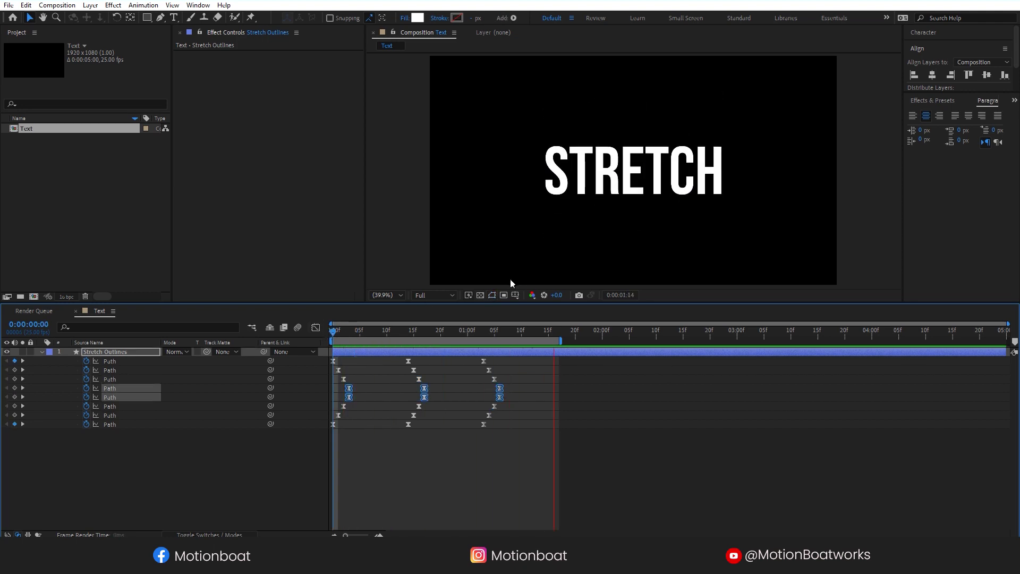
{"action": "key", "text": "space"}
{"action": "left_click_drag", "start_coordinate": [431, 336], "coordinate": [382, 334]}
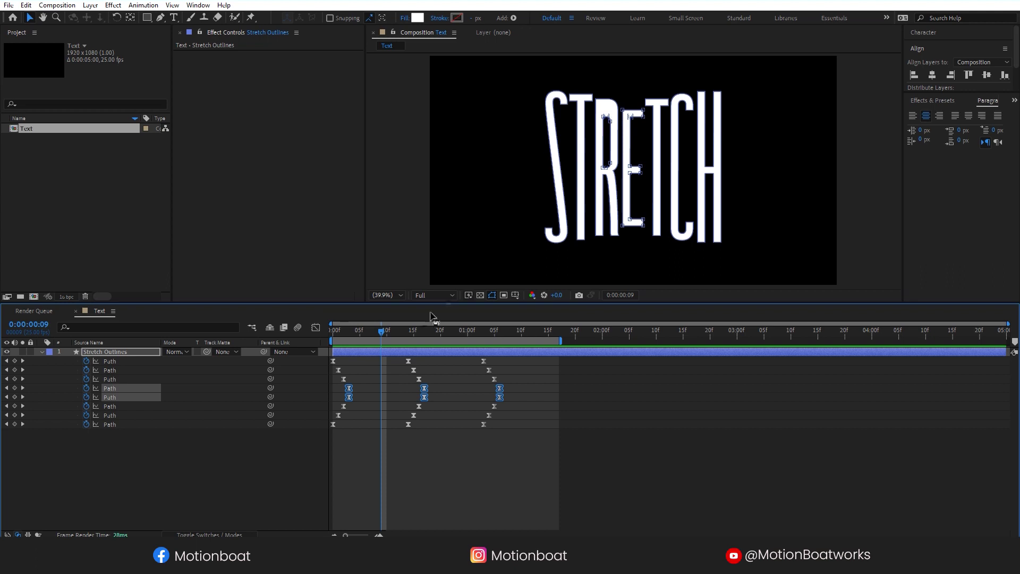
{"action": "left_click", "coordinate": [368, 392]}
{"action": "left_click", "coordinate": [353, 334]}
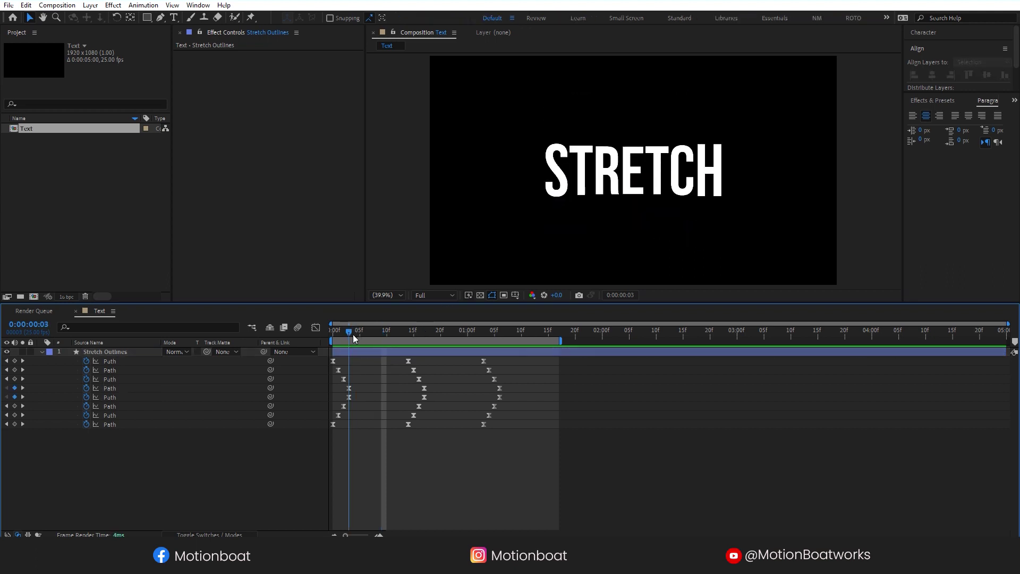
Move the fourth Path row's three keyframes one frame earlier so both R outline paths share the same timing
{"action": "left_click", "coordinate": [343, 379]}
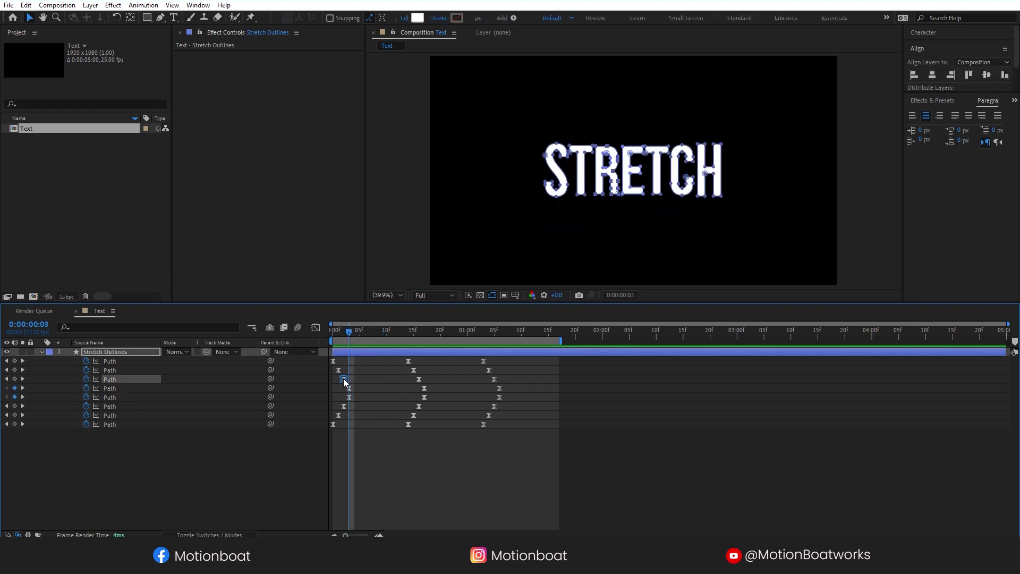
{"action": "left_click", "coordinate": [606, 157]}
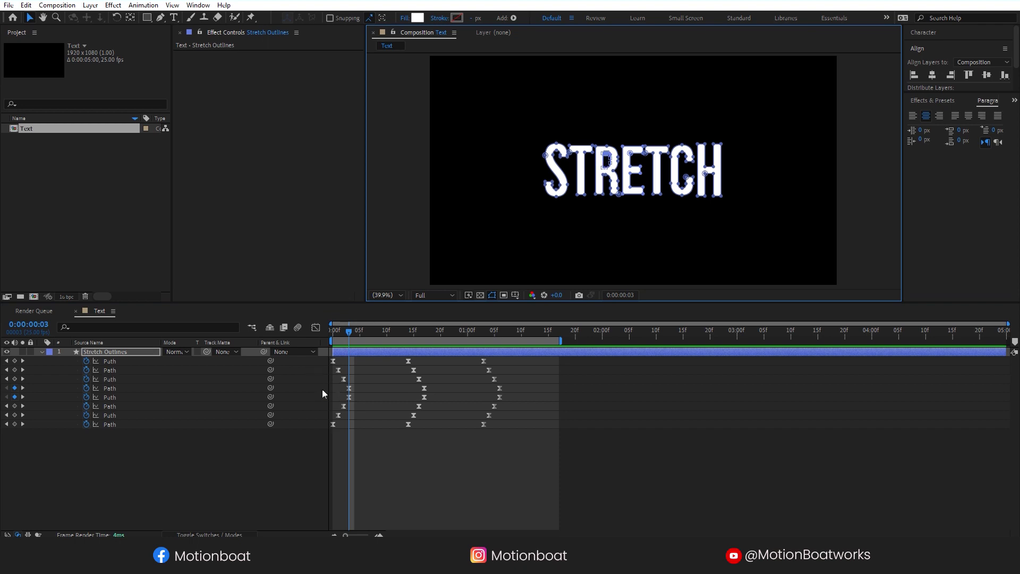
{"action": "left_click", "coordinate": [110, 388]}
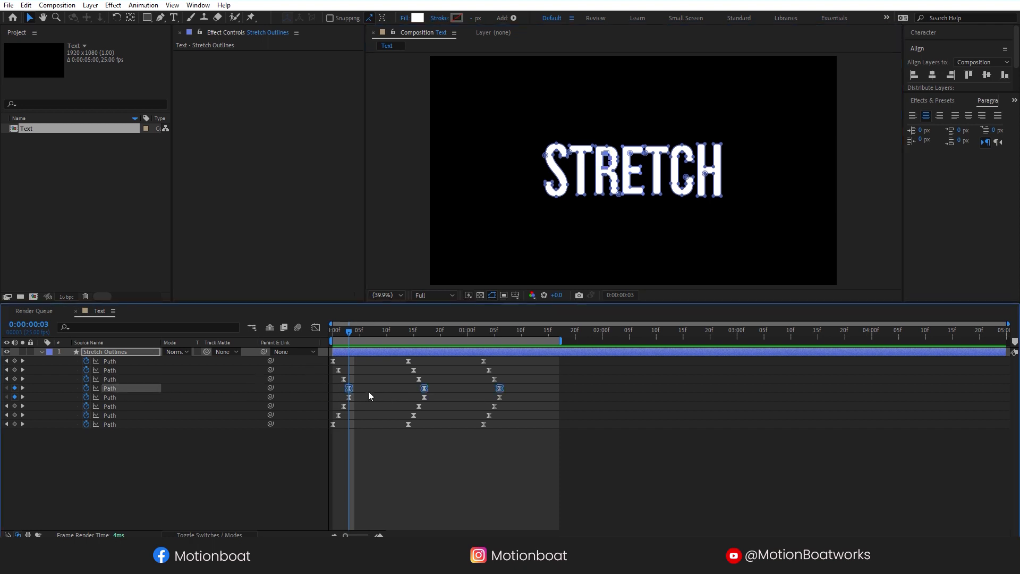
{"action": "left_click", "coordinate": [110, 380]}
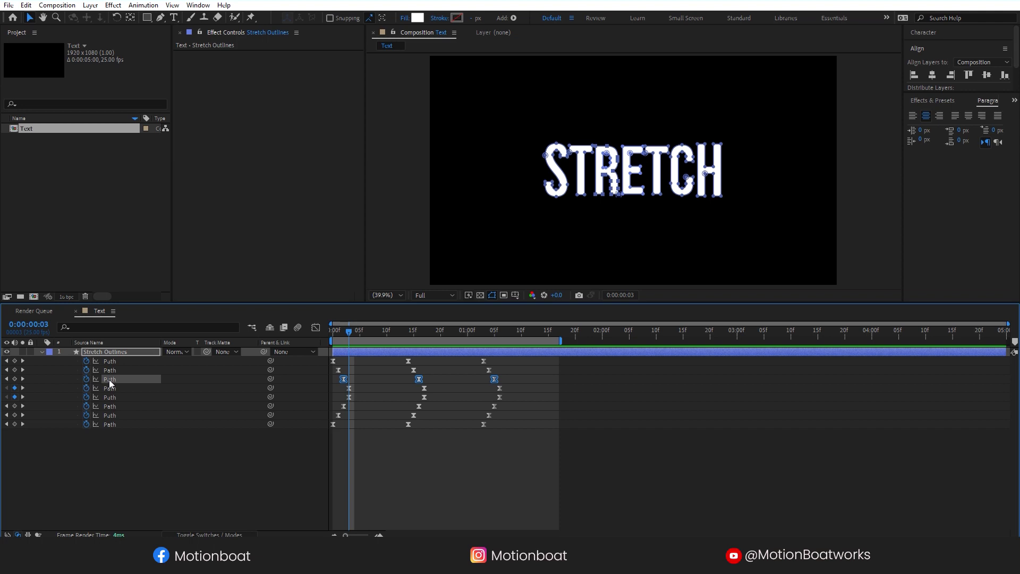
{"action": "left_click", "coordinate": [359, 381]}
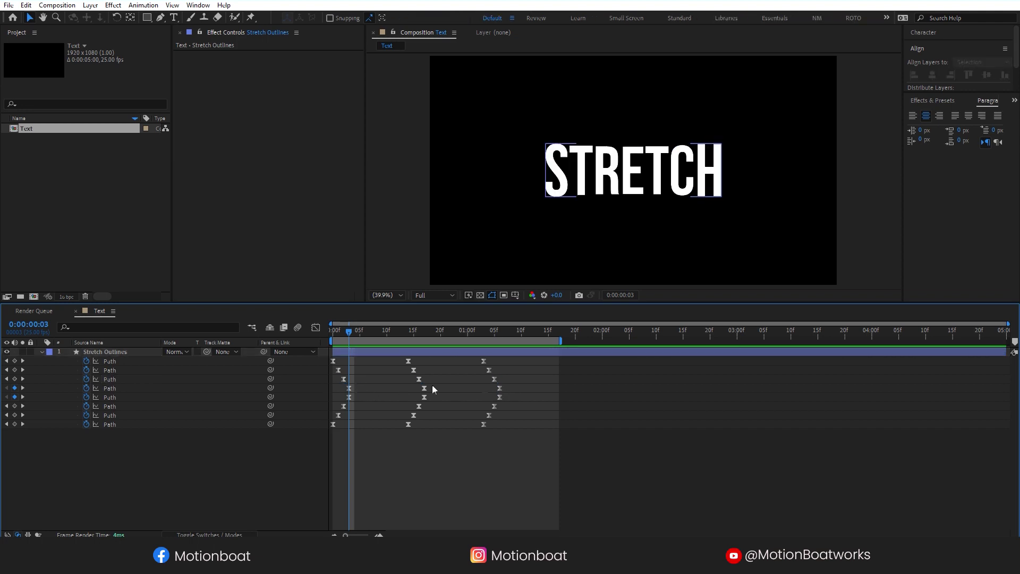
{"action": "left_click", "coordinate": [349, 388]}
{"action": "left_click_drag", "start_coordinate": [525, 381], "coordinate": [343, 390]}
Preview the retimed animation from the start, shortening the work area to about 1:07
{"action": "left_click_drag", "start_coordinate": [349, 338], "coordinate": [321, 341]}
{"action": "key", "text": "space"}
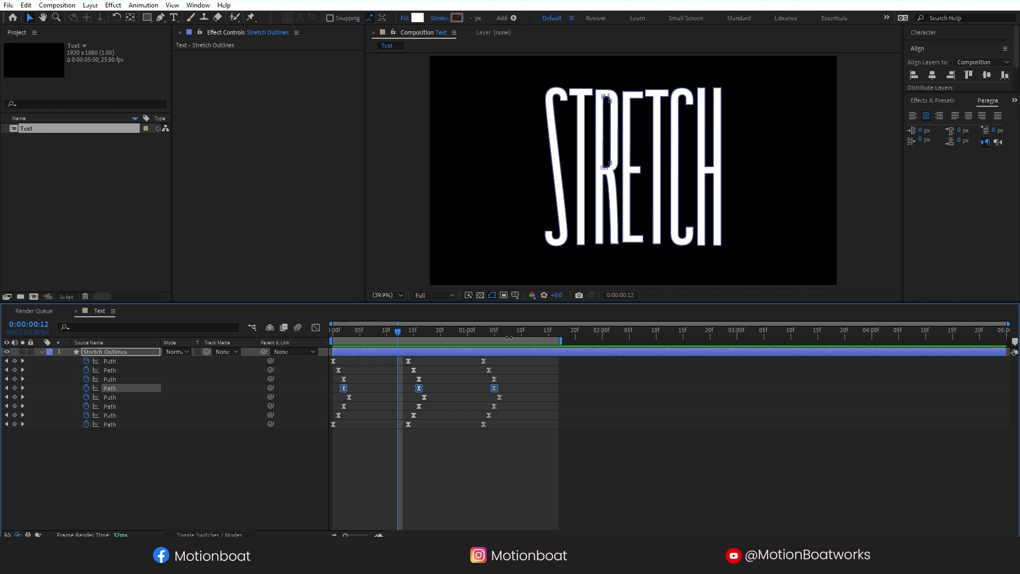
{"action": "key", "text": "space"}
{"action": "left_click_drag", "start_coordinate": [562, 340], "coordinate": [506, 341]}
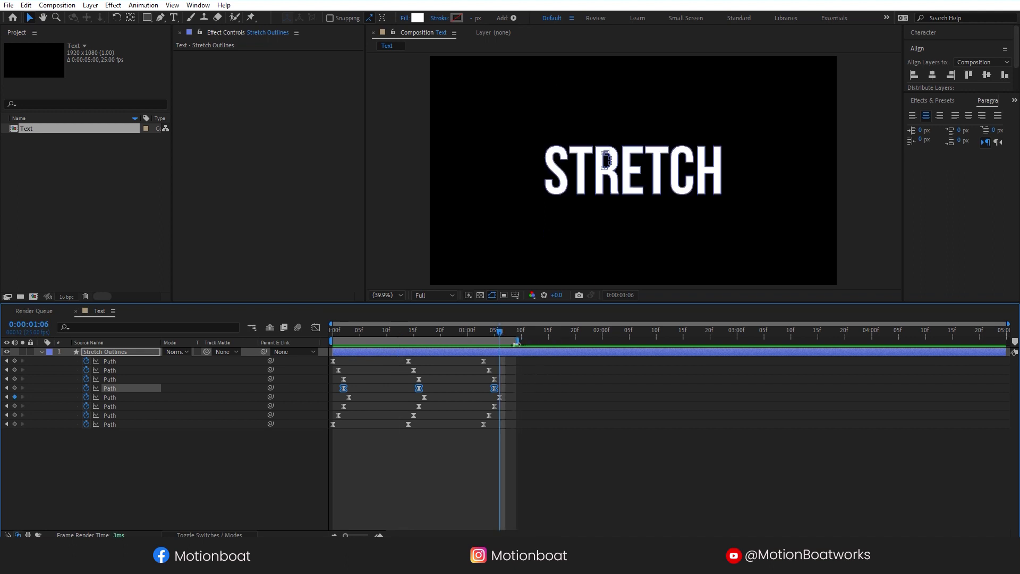
{"action": "key", "text": "space"}
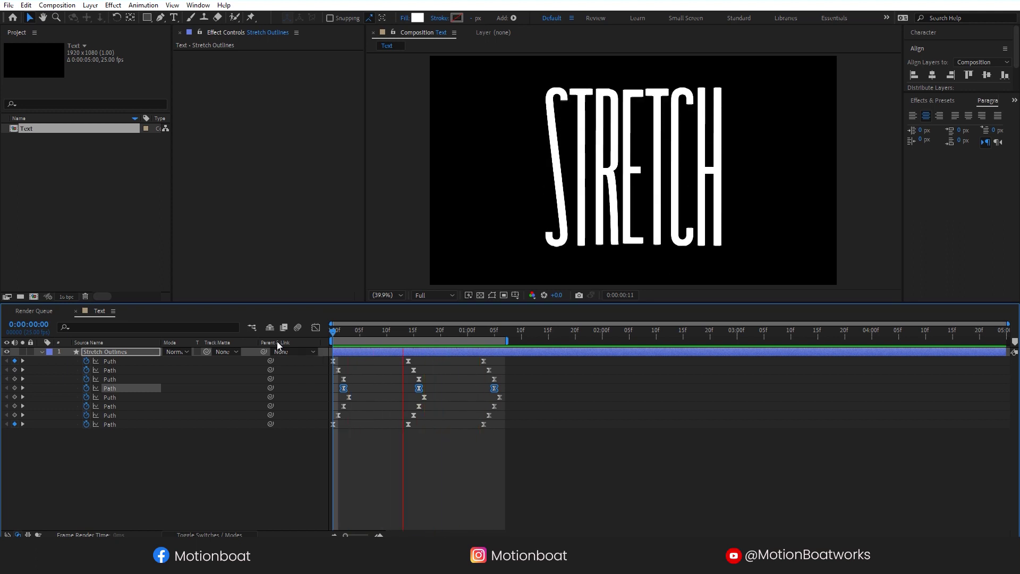
{"action": "key", "text": "space"}
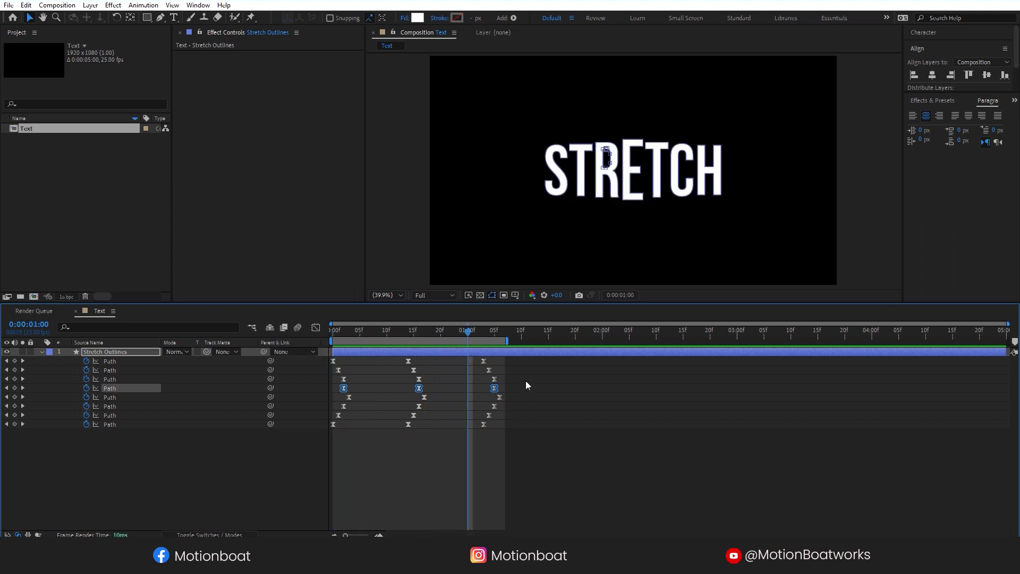
Spread the Path keyframes so the middle set starts at 1:00 and the last at 2:00, ending the work area and layer at about 2:03
{"action": "left_click_drag", "start_coordinate": [523, 362], "coordinate": [468, 425]}
{"action": "left_click_drag", "start_coordinate": [594, 373], "coordinate": [602, 425]}
{"action": "mouse_move", "coordinate": [507, 340]}
{"action": "left_mouse_down"}
{"action": "mouse_move", "coordinate": [631, 341]}
{"action": "mouse_move", "coordinate": [628, 361]}
{"action": "left_mouse_up"}
{"action": "key", "text": "space"}
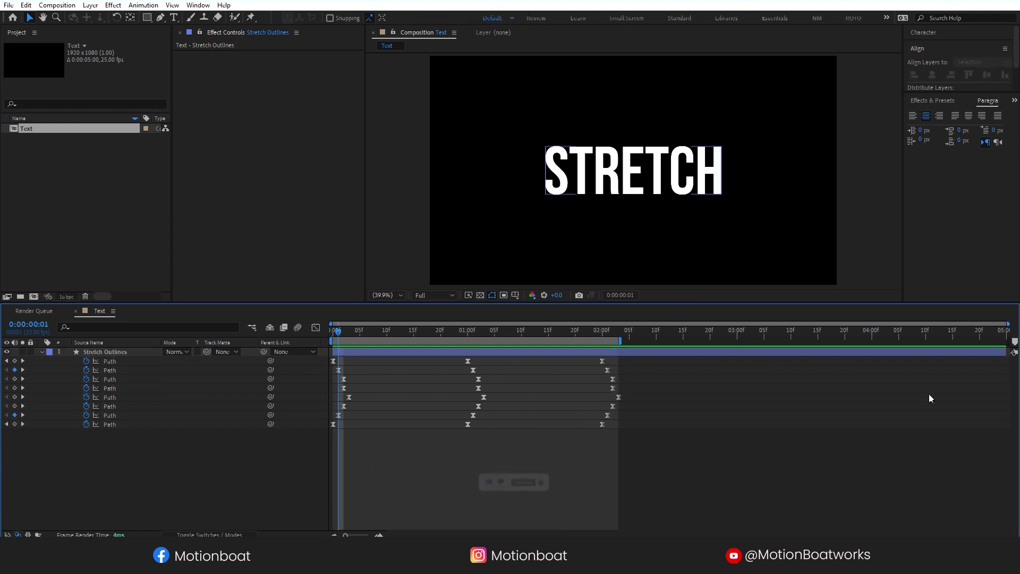
{"action": "left_click_drag", "start_coordinate": [1012, 352], "coordinate": [626, 381]}
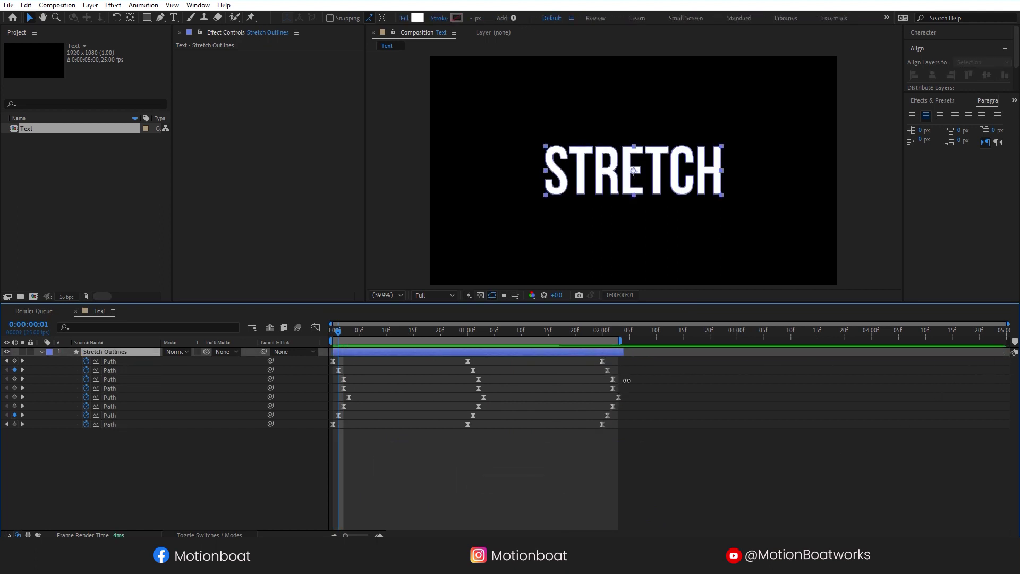
Create a new 1920x1080 composition named Render at 25 fps with a five-second duration
{"action": "left_click", "coordinate": [94, 235]}
{"action": "right_click", "coordinate": [74, 193]}
{"action": "left_click", "coordinate": [101, 200]}
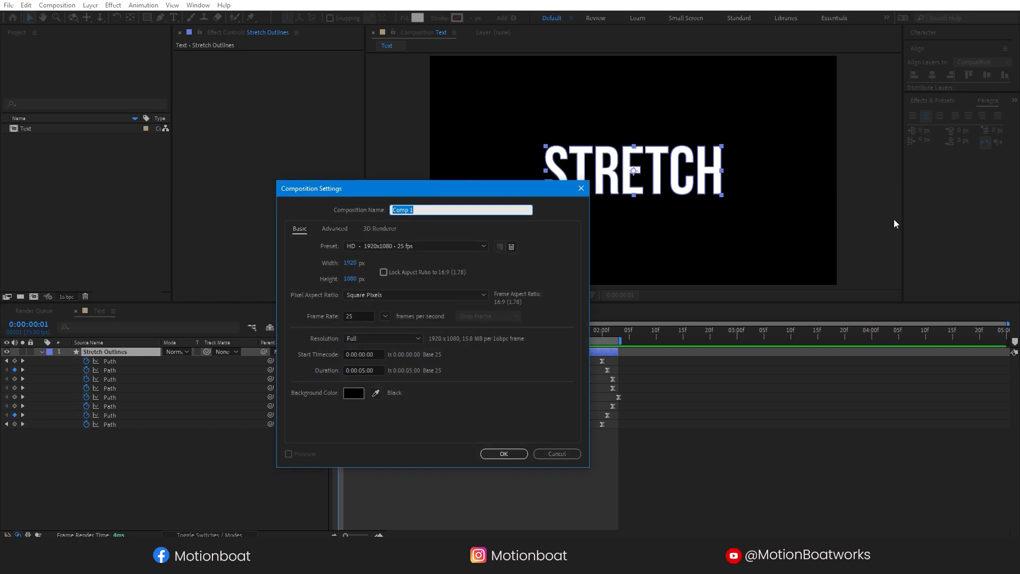
{"action": "type", "text": "Render"}
{"action": "key", "text": "Return"}
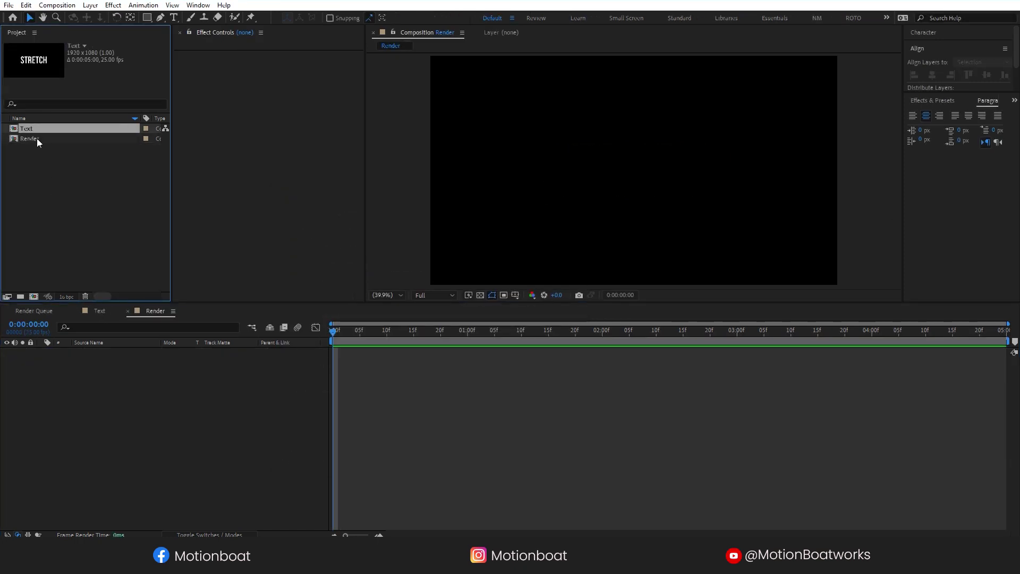
Trim the Text composition to its work area
{"action": "left_click", "coordinate": [98, 311]}
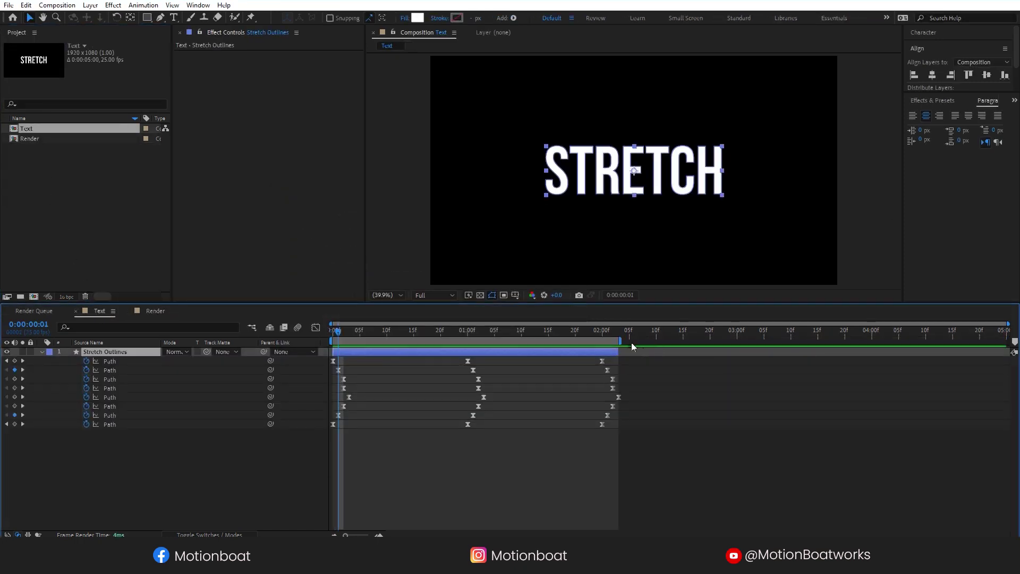
{"action": "right_click", "coordinate": [614, 345]}
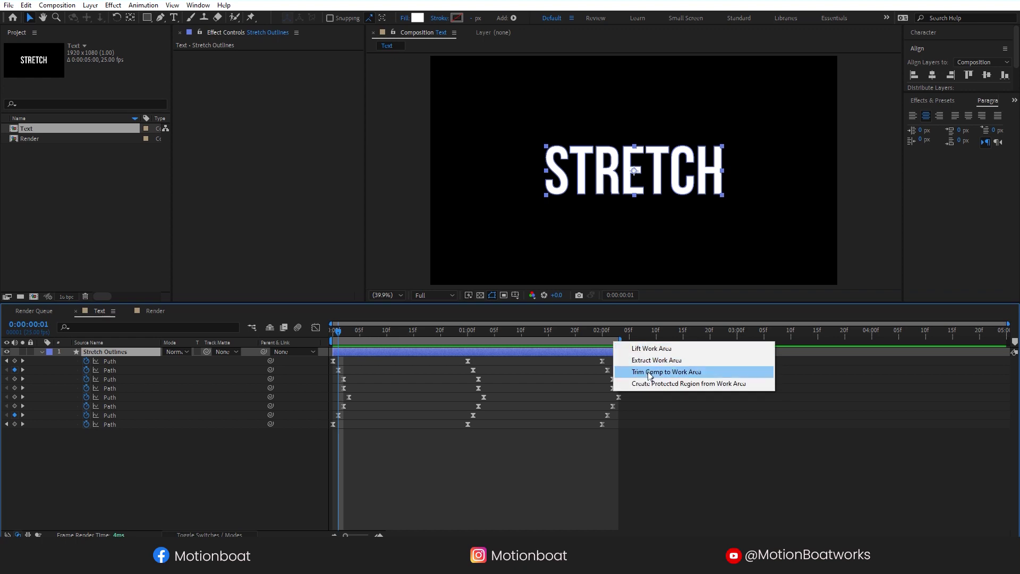
{"action": "left_click", "coordinate": [650, 371]}
{"action": "left_click", "coordinate": [845, 461]}
{"action": "left_click", "coordinate": [26, 159]}
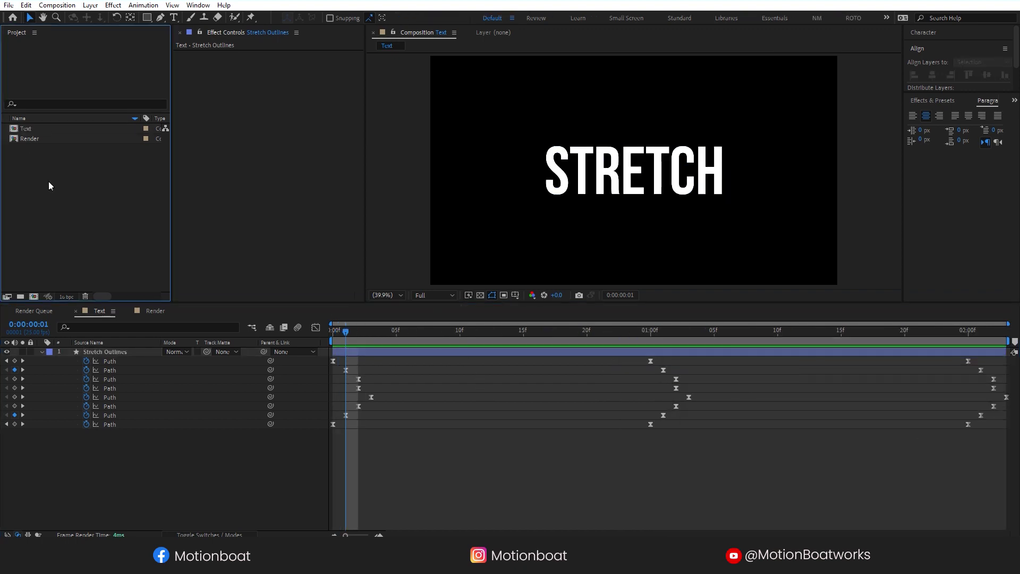
Place the Text composition as a layer in the Render composition
{"action": "left_click", "coordinate": [24, 128]}
{"action": "left_click", "coordinate": [154, 309]}
{"action": "left_click_drag", "start_coordinate": [22, 131], "coordinate": [144, 358]}
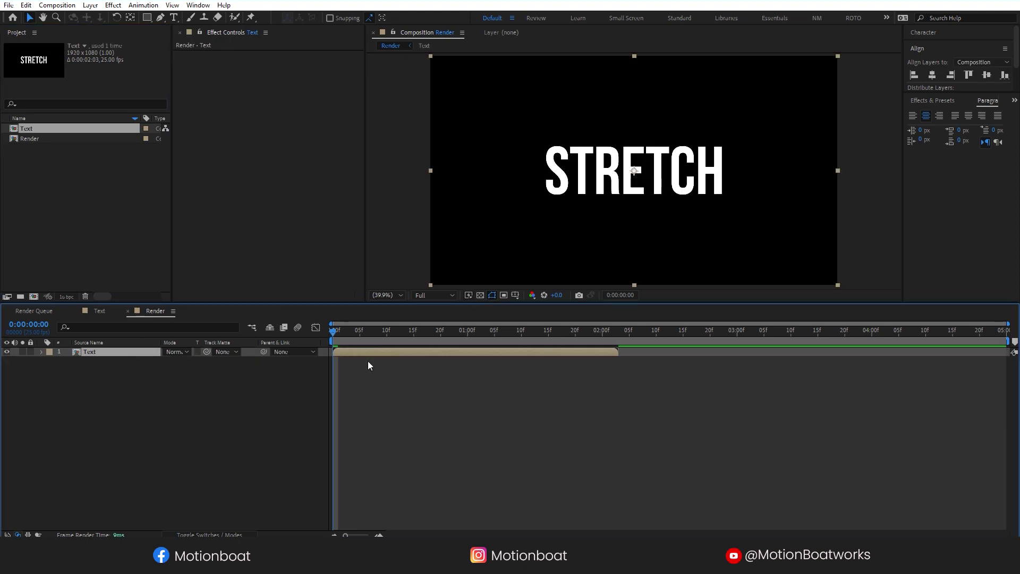
Enable time remapping on the Text layer with a loopOut() expression, extend the layer to the composition's end and preview the loop
{"action": "right_click", "coordinate": [106, 352]}
{"action": "mouse_move", "coordinate": [152, 89]}
{"action": "left_click", "coordinate": [277, 96]}
{"action": "left_click", "coordinate": [59, 362], "text": "alt"}
{"action": "type", "text": "loo"}
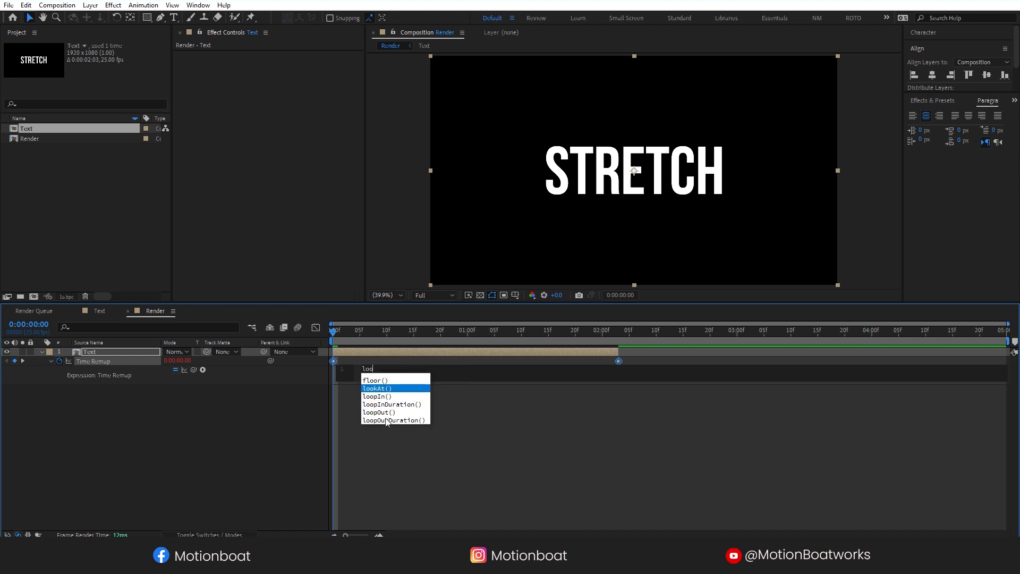
{"action": "left_click", "coordinate": [393, 412]}
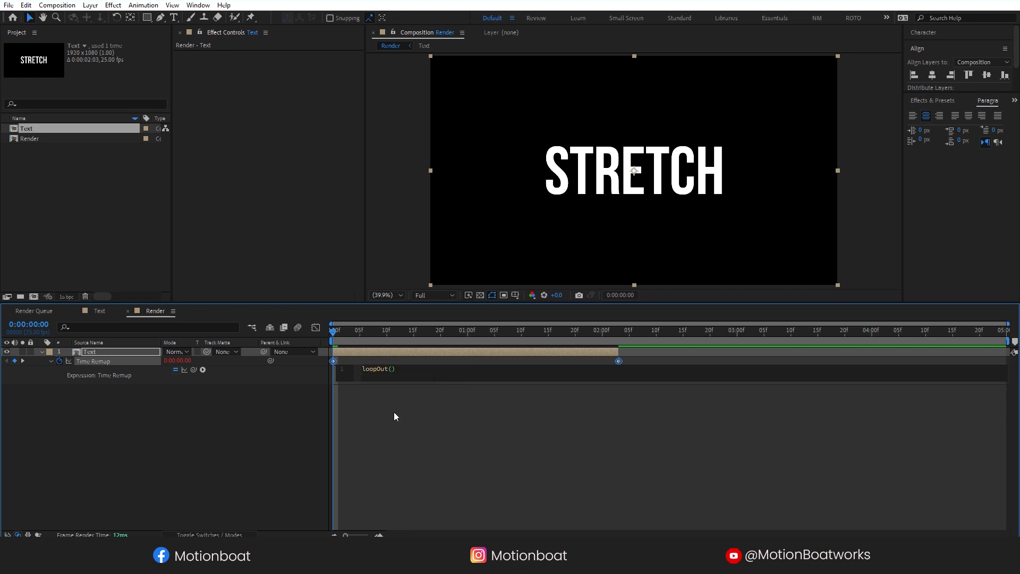
{"action": "left_click", "coordinate": [394, 413]}
{"action": "left_click_drag", "start_coordinate": [625, 353], "coordinate": [1006, 351]}
{"action": "key", "text": "space"}
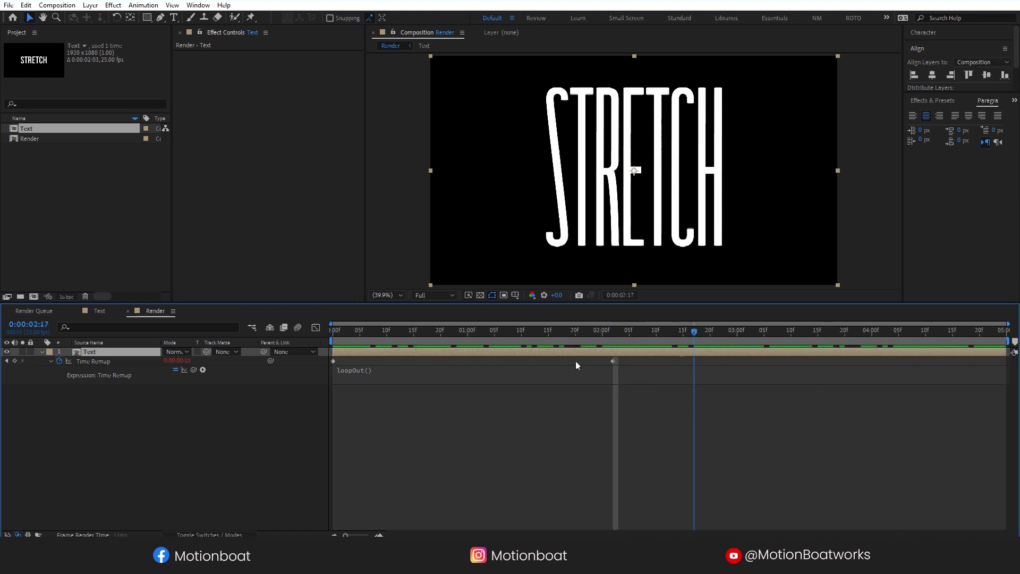
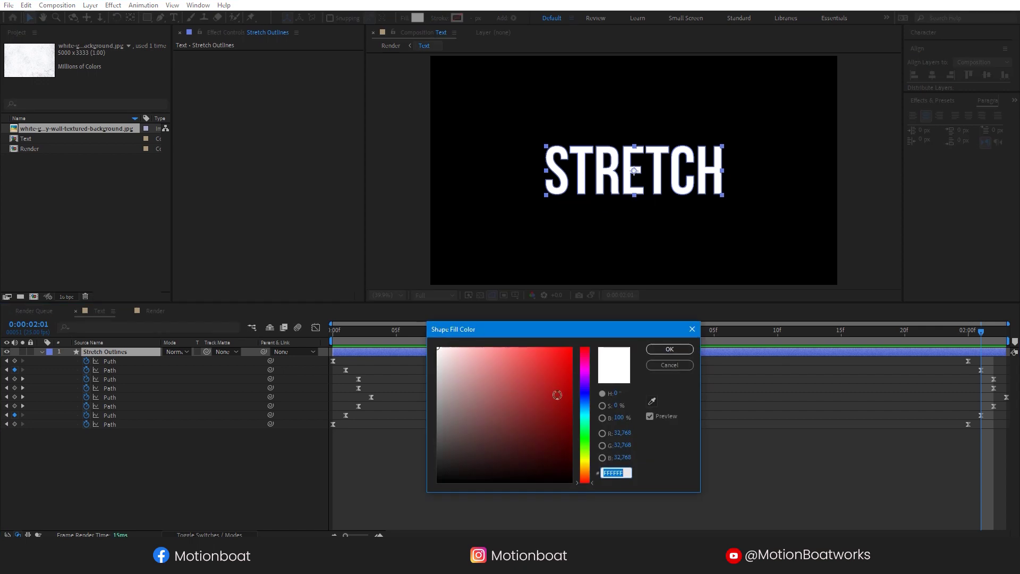
Change the fill colour of the Stretch Outlines letters to a saturated blue-violet
{"action": "left_click_drag", "start_coordinate": [586, 400], "coordinate": [585, 377]}
{"action": "left_click", "coordinate": [571, 357]}
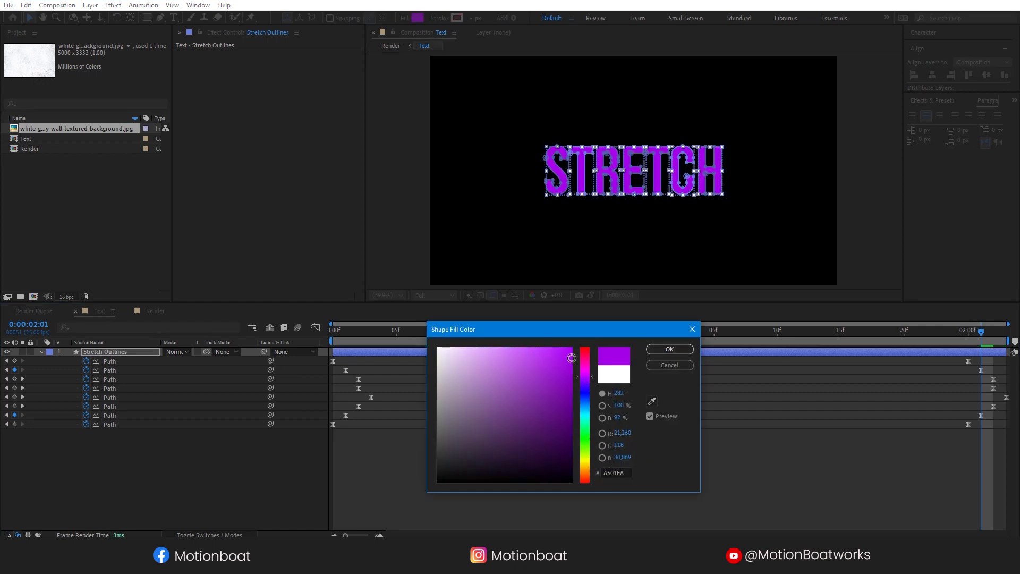
{"action": "left_click", "coordinate": [583, 387]}
{"action": "left_click", "coordinate": [668, 349]}
{"action": "left_click", "coordinate": [738, 253]}
Return to the Render composition, step back to 1:22 and inspect the text at 100% magnification
{"action": "left_click", "coordinate": [391, 46]}
{"action": "left_click", "coordinate": [148, 449]}
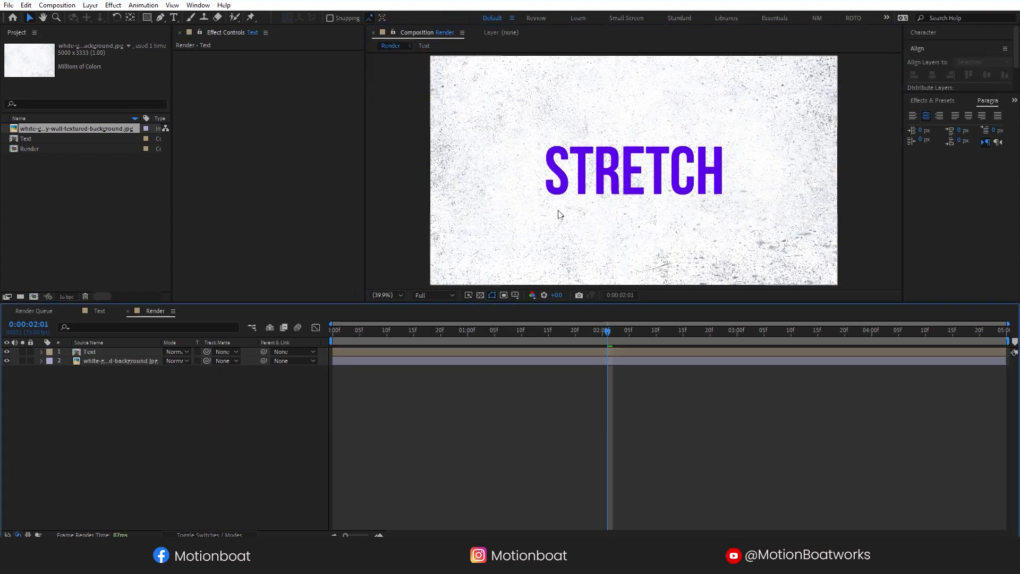
{"action": "key", "text": "Page_Up"}
{"action": "key", "text": "Page_Up"}
{"action": "key", "text": "Page_Up"}
{"action": "key", "text": "Page_Up"}
{"action": "key", "text": "slash"}
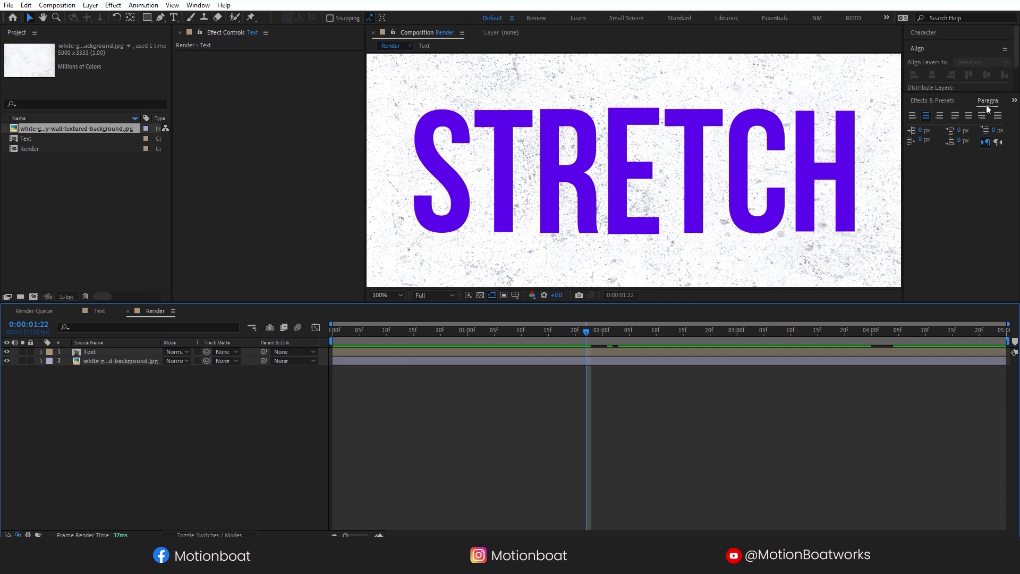
Find the Motionboat long shadows preset by searching for "Long Shad" and apply it to the Text layer
{"action": "left_click", "coordinate": [933, 101]}
{"action": "left_click", "coordinate": [982, 114]}
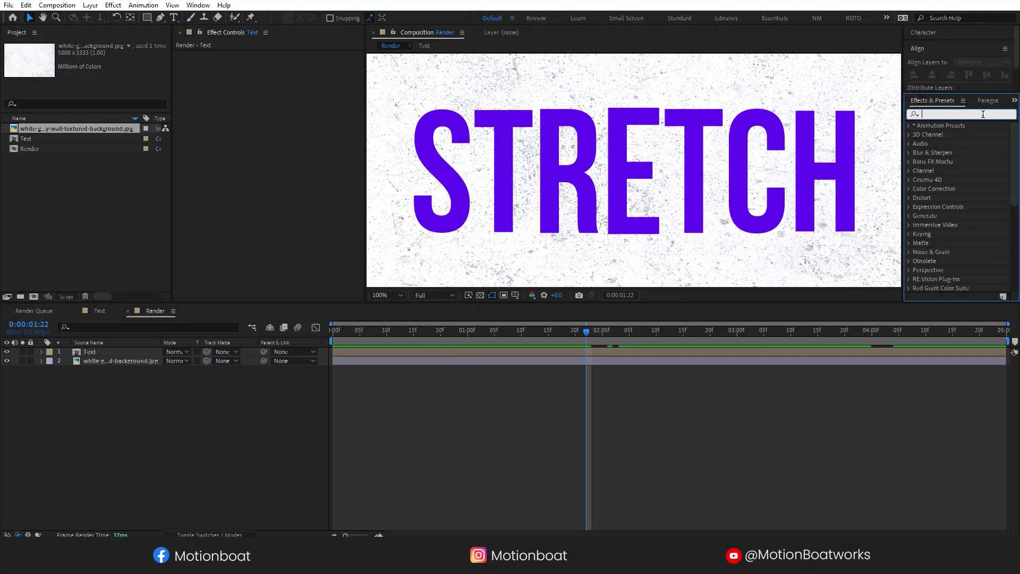
{"action": "type", "text": "Long Sha"}
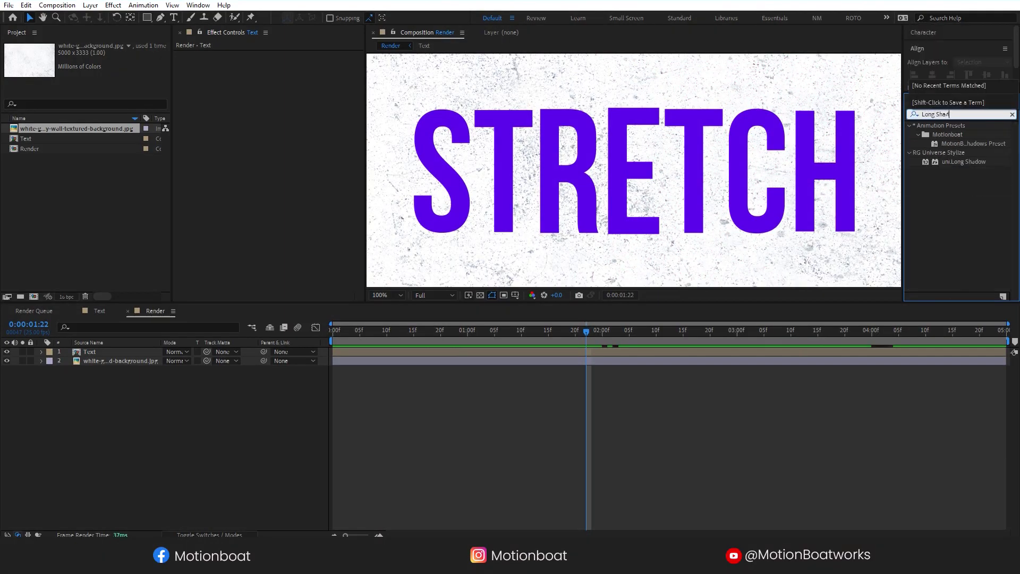
{"action": "type", "text": "d"}
{"action": "left_click", "coordinate": [983, 144]}
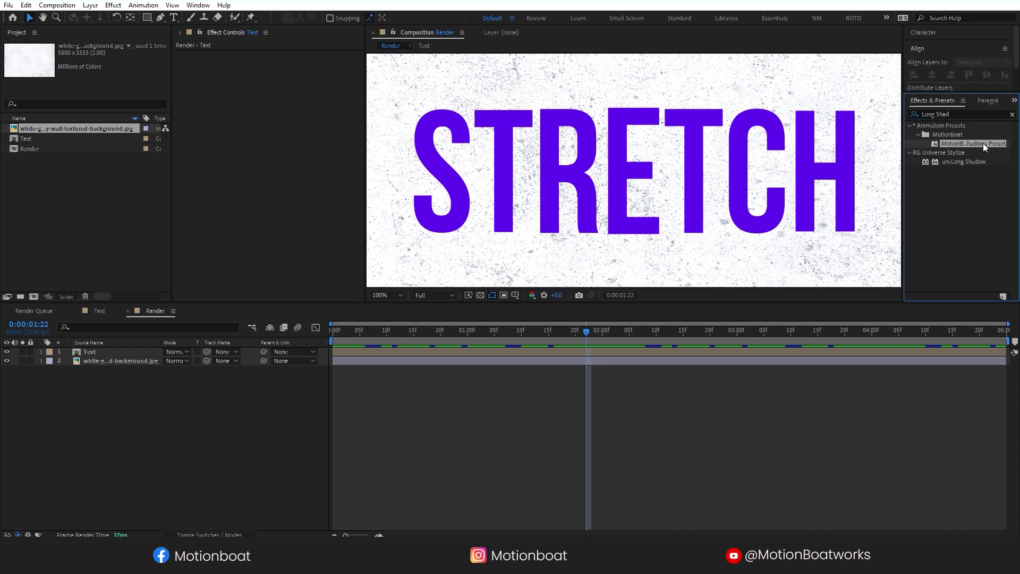
{"action": "left_click_drag", "start_coordinate": [937, 147], "coordinate": [613, 159]}
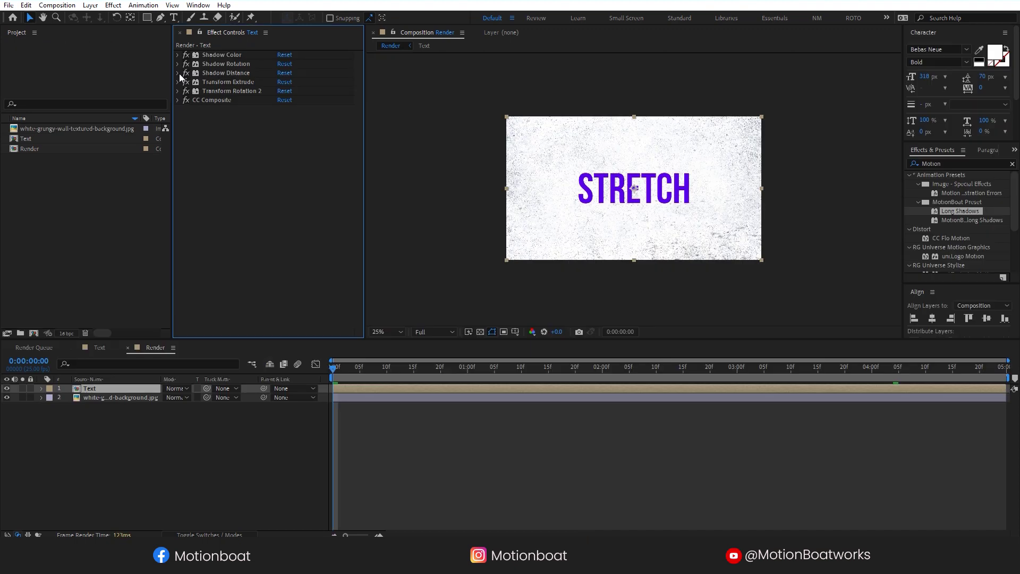
Set the Shadow Distance radius on the Text layer to 71
{"action": "left_click", "coordinate": [180, 73]}
{"action": "left_click", "coordinate": [178, 73]}
{"action": "left_click", "coordinate": [179, 73]}
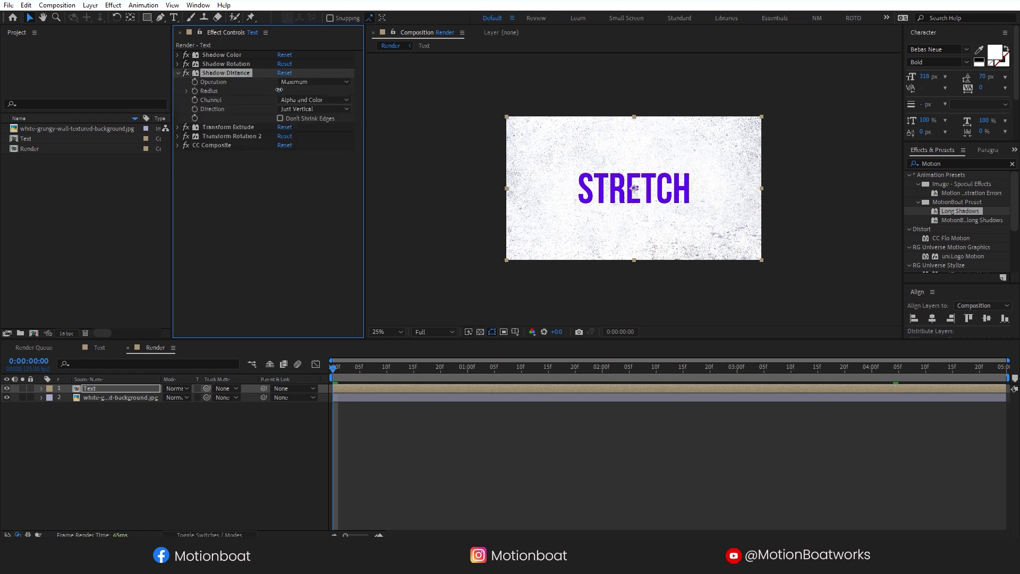
{"action": "left_click_drag", "start_coordinate": [281, 90], "coordinate": [315, 92]}
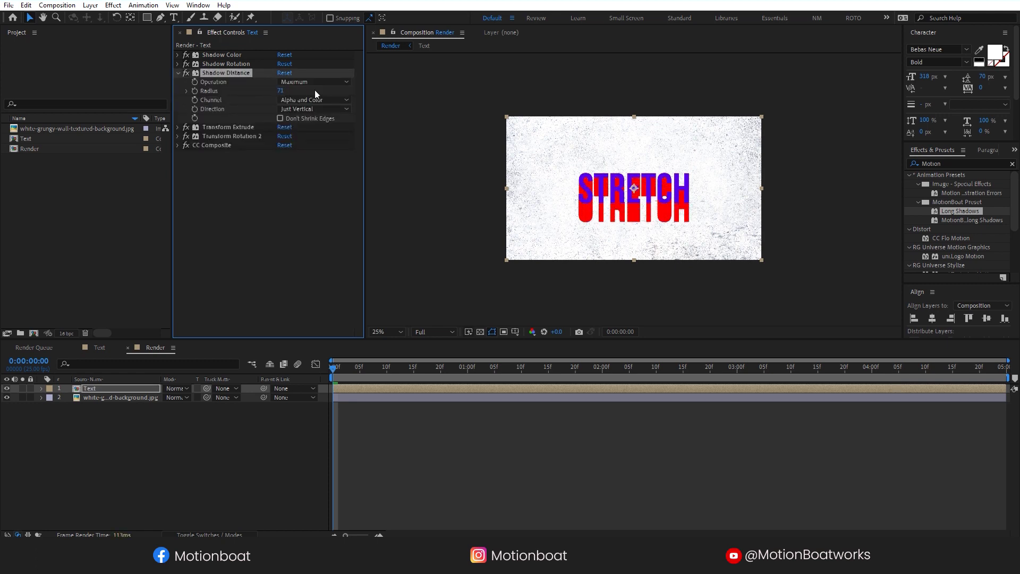
Set the Shadow Rotation effect's rotation to 34° so the shadow falls diagonally
{"action": "left_click", "coordinate": [177, 64]}
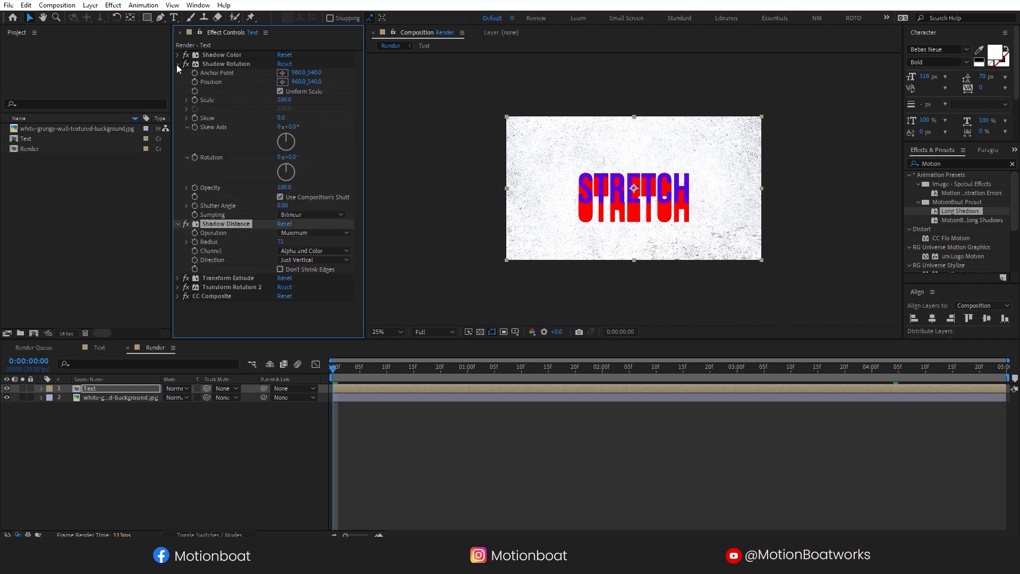
{"action": "left_click_drag", "start_coordinate": [294, 156], "coordinate": [311, 156]}
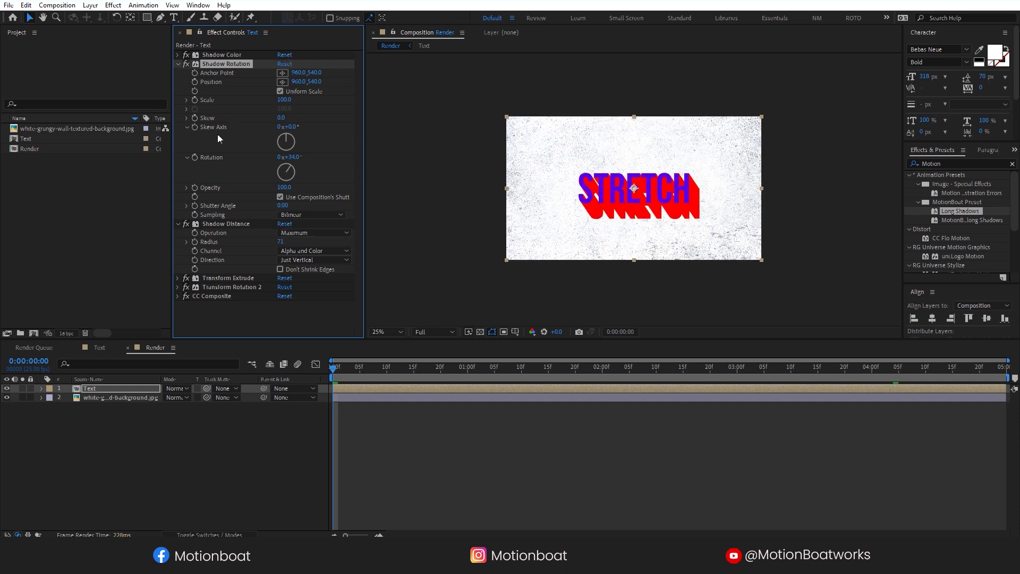
{"action": "left_click", "coordinate": [178, 63]}
{"action": "left_click", "coordinate": [235, 193]}
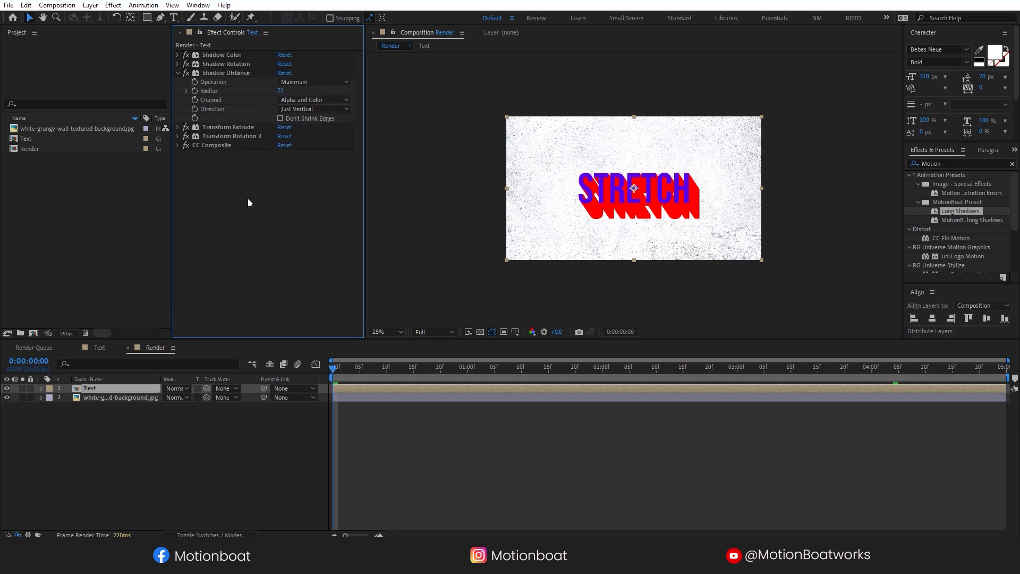
Change the Shadow Color effect on the Text layer to the very dark purple 16043D
{"action": "left_click", "coordinate": [178, 55]}
{"action": "left_click", "coordinate": [282, 82]}
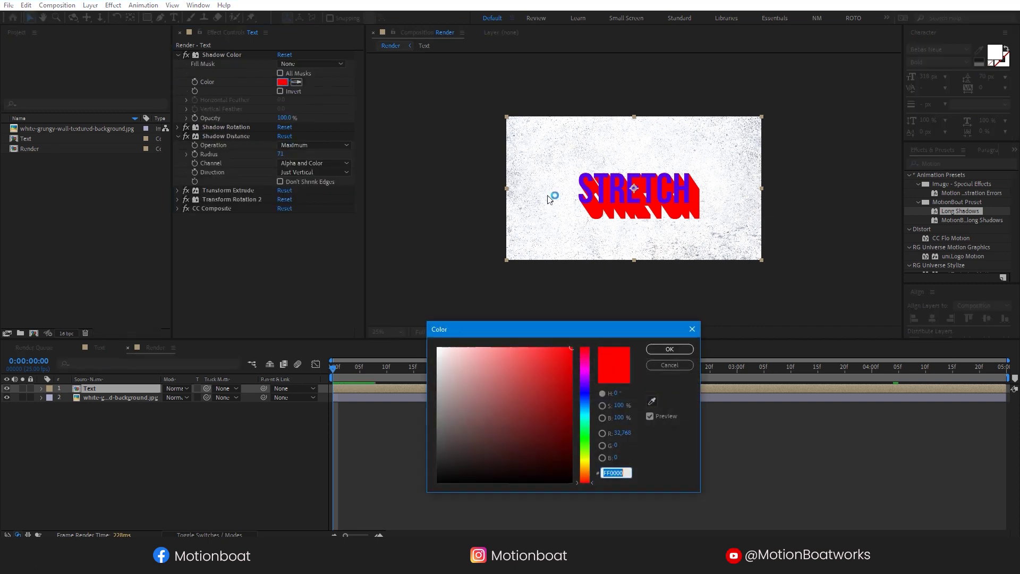
{"action": "left_click_drag", "start_coordinate": [587, 419], "coordinate": [562, 450]}
{"action": "left_click", "coordinate": [498, 368]}
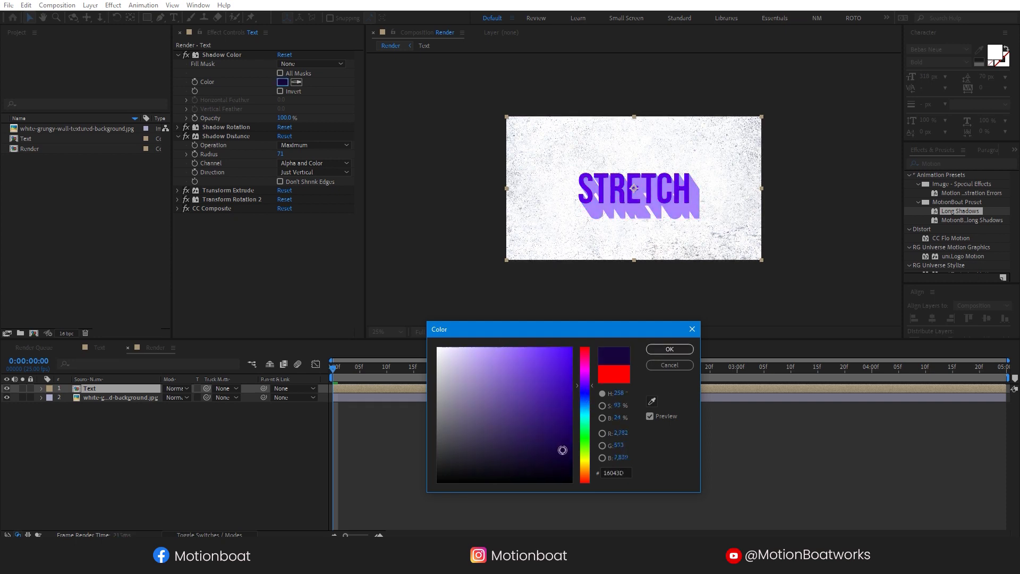
{"action": "left_click", "coordinate": [669, 349]}
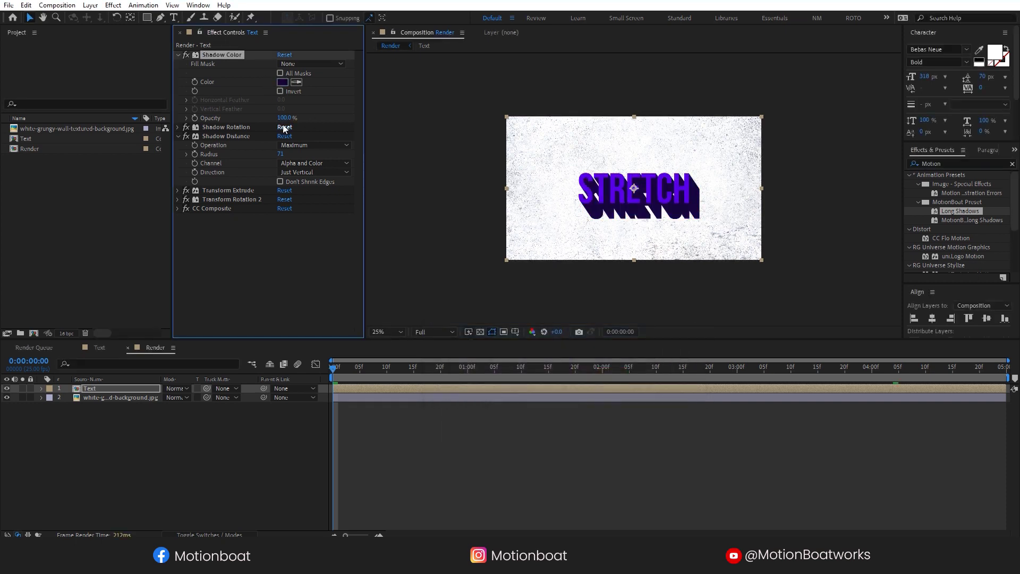
Shorten the text's long shadow by setting the Shadow Distance radius to 19
{"action": "left_click_drag", "start_coordinate": [280, 154], "coordinate": [252, 156]}
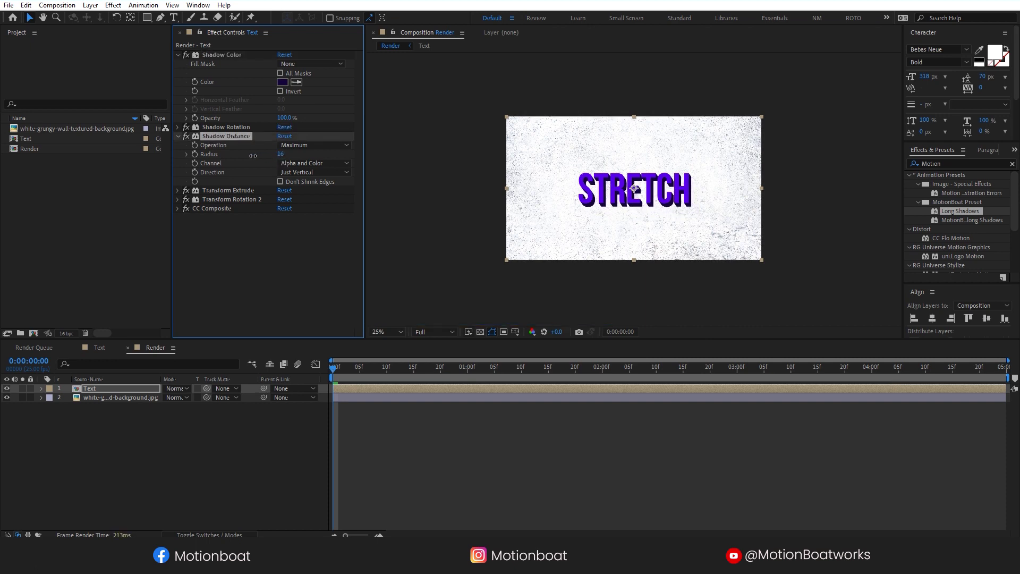
{"action": "scroll", "coordinate": [662, 155], "scroll_direction": "up", "scroll_amount": 2}
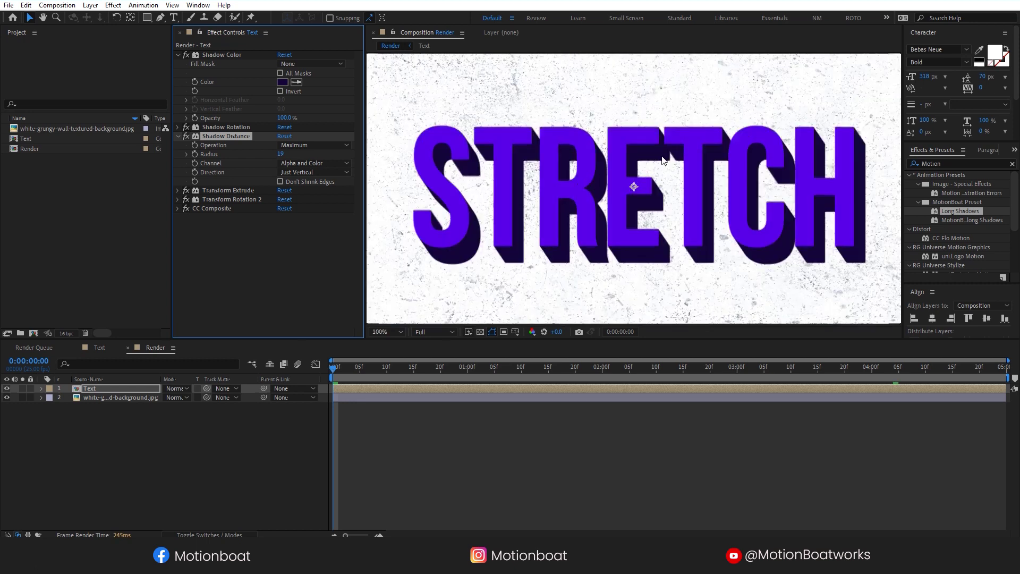
{"action": "scroll", "coordinate": [662, 155], "scroll_direction": "down", "scroll_amount": 1}
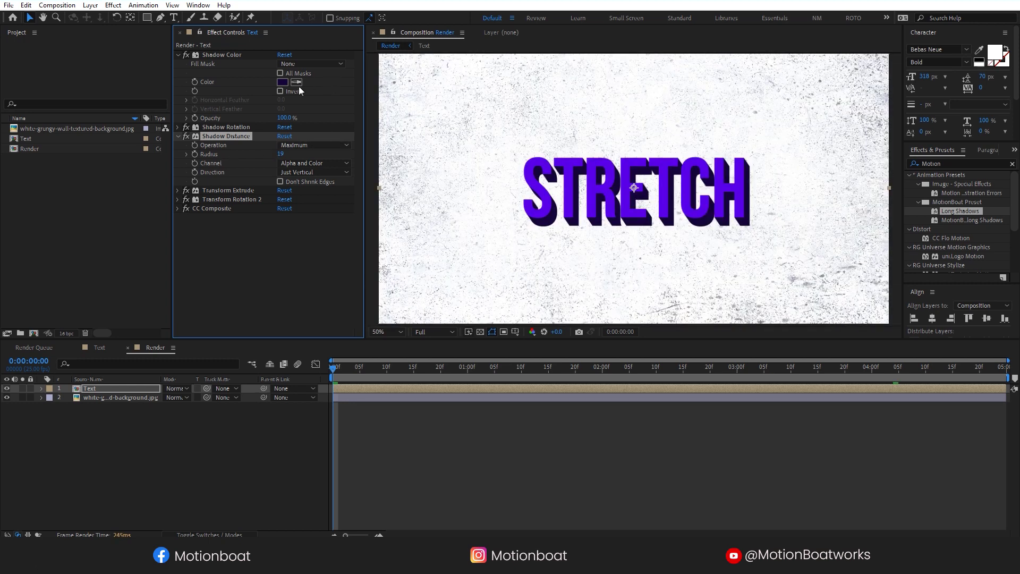
Lighten the text's shadow colour to the medium-dark purple 2E0886
{"action": "left_click", "coordinate": [282, 82]}
{"action": "left_click_drag", "start_coordinate": [562, 449], "coordinate": [564, 412]}
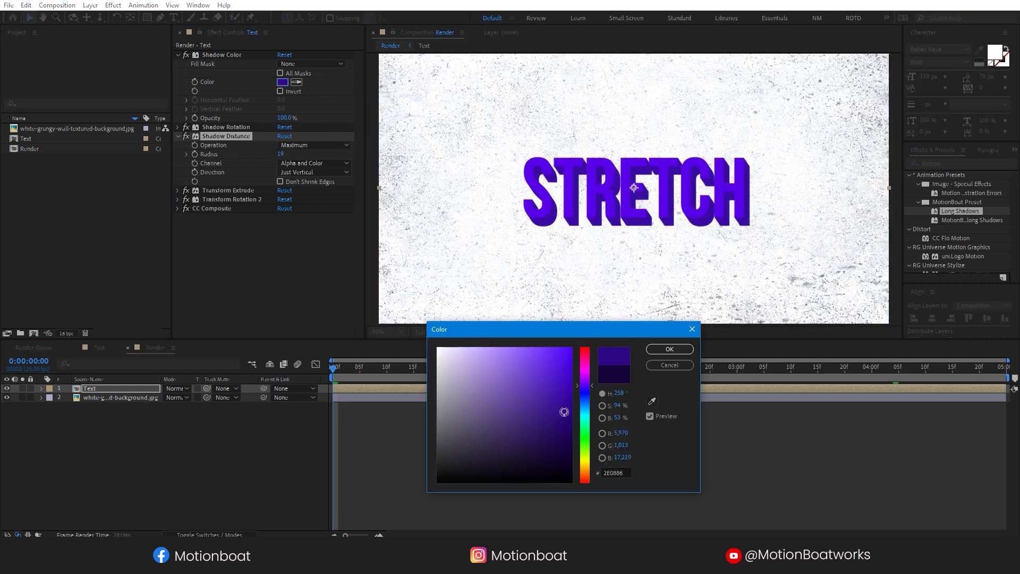
{"action": "left_click", "coordinate": [669, 349]}
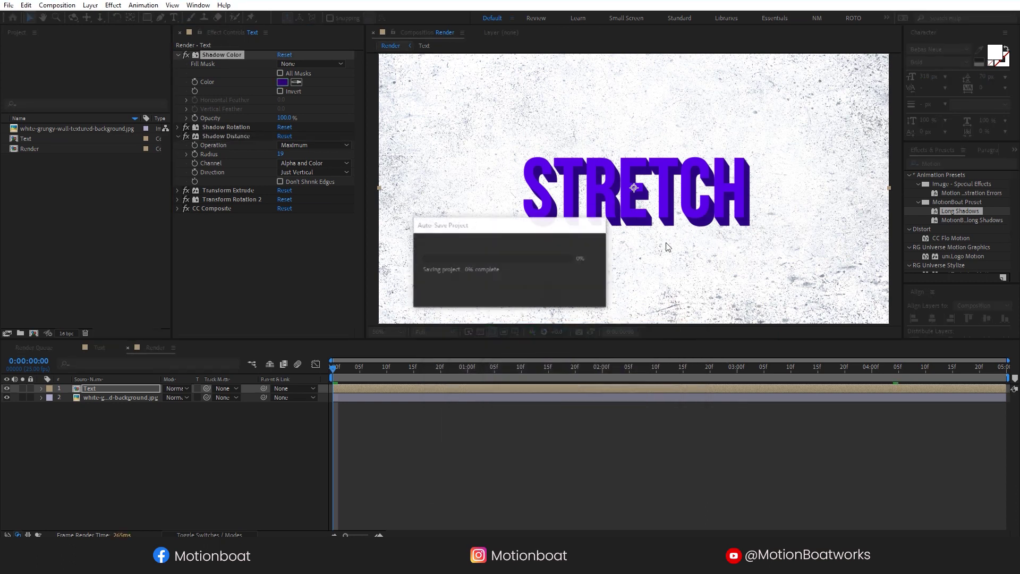
Play the Render composition and check the stretch animation with its shadow in the whole frame
{"action": "key", "text": "space"}
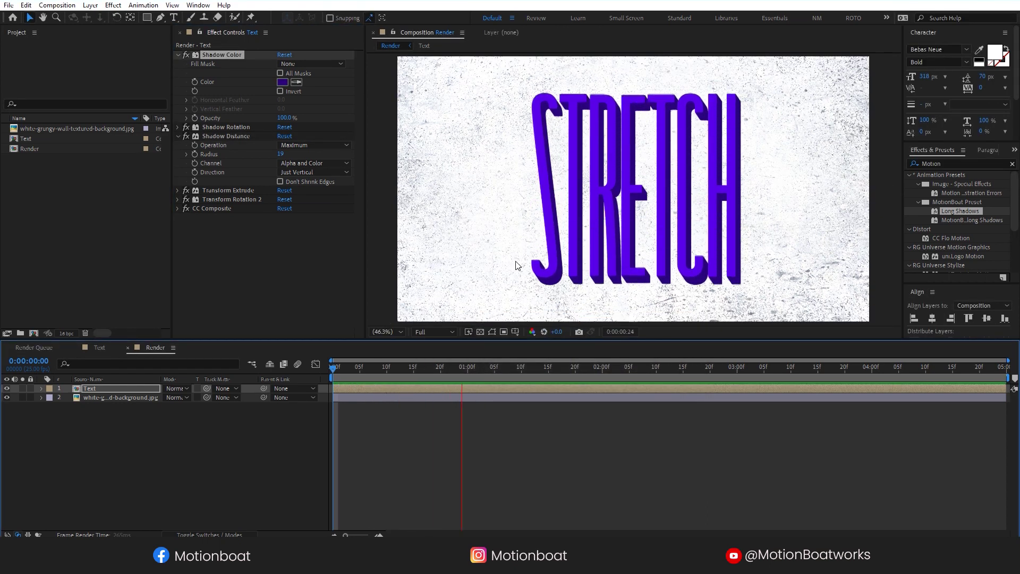
{"action": "key", "text": "comma"}
{"action": "key", "text": "comma"}
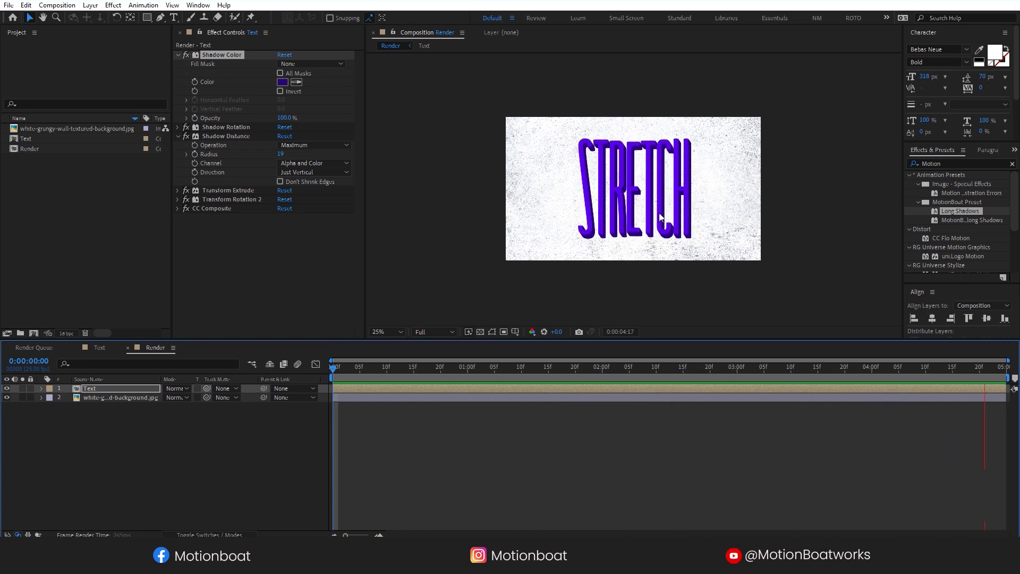
Create a new 1920 × 1080 px solid layer in the pale yellow FCF4AC
{"action": "left_click", "coordinate": [121, 410]}
{"action": "right_click", "coordinate": [112, 433]}
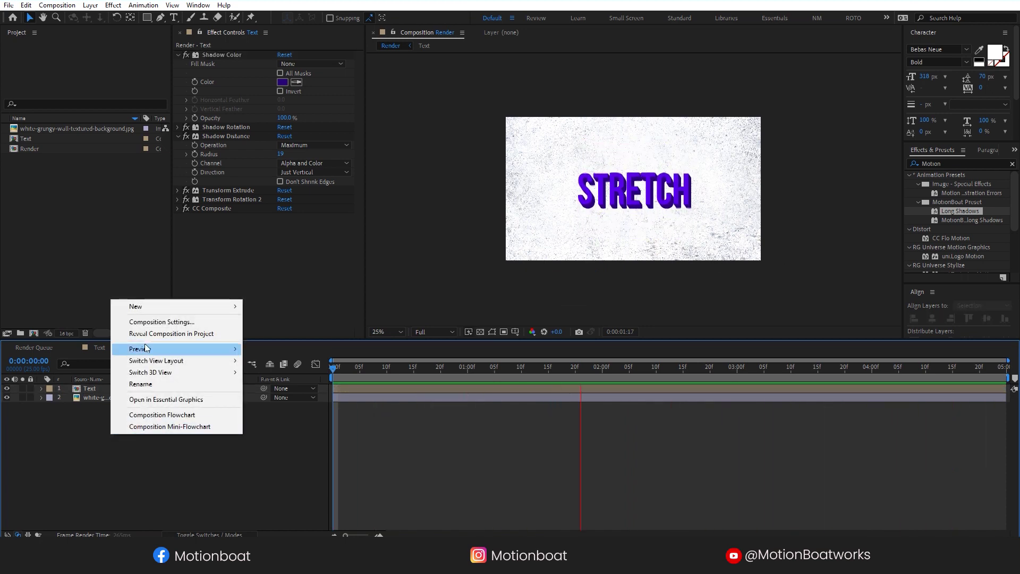
{"action": "mouse_move", "coordinate": [142, 307]}
{"action": "left_click", "coordinate": [267, 333]}
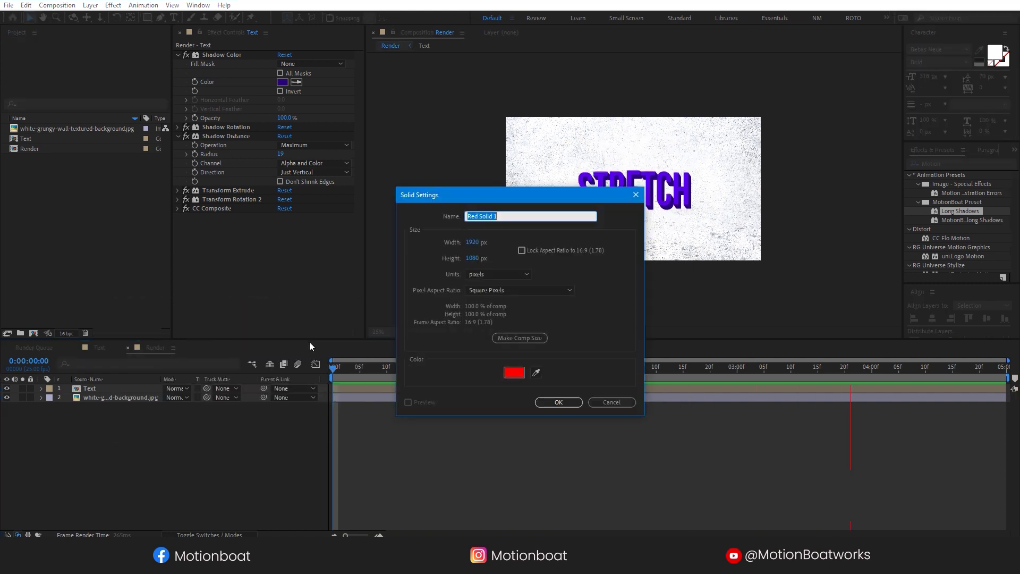
{"action": "left_click", "coordinate": [513, 373]}
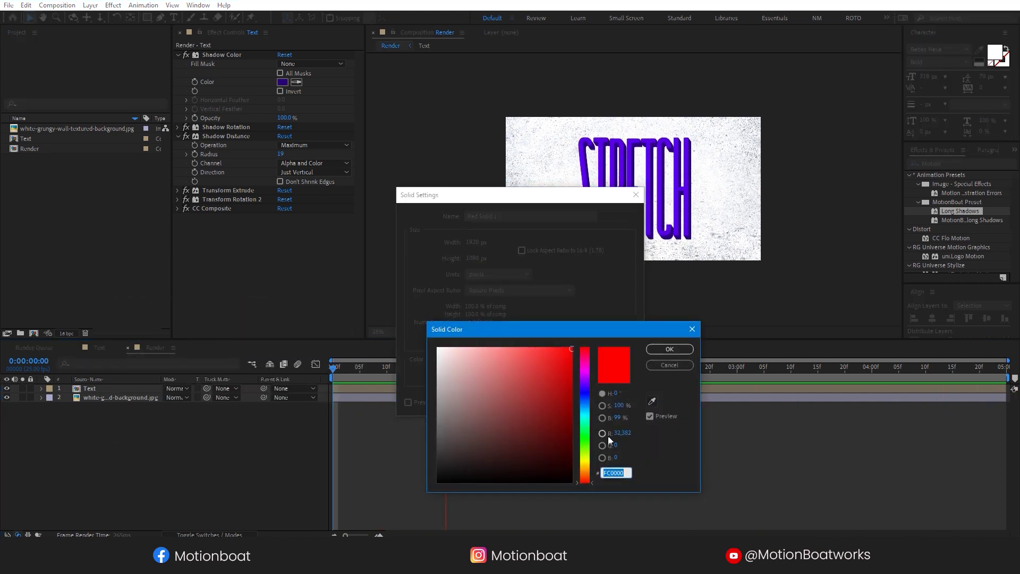
{"action": "left_click_drag", "start_coordinate": [588, 443], "coordinate": [588, 462]}
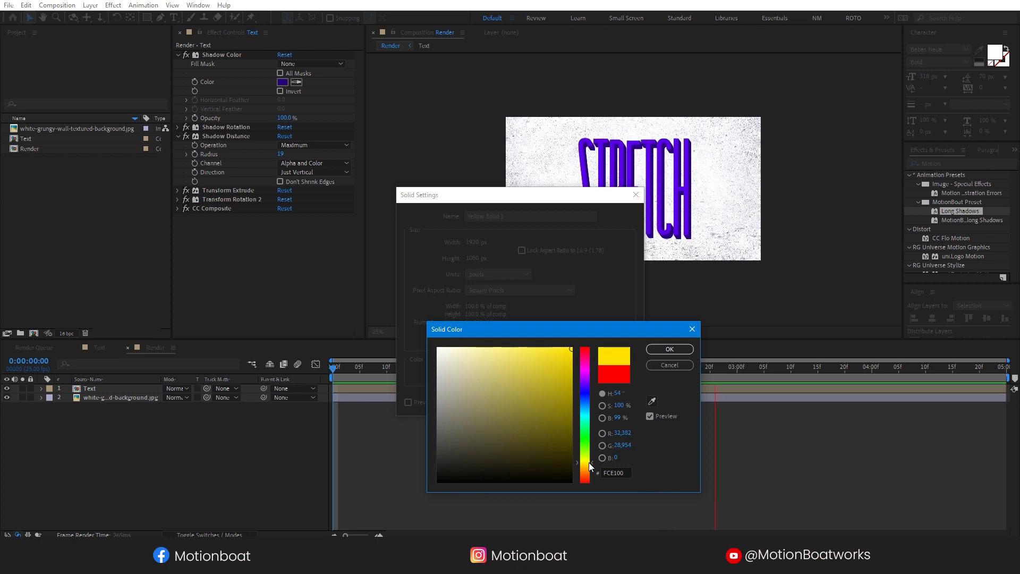
{"action": "left_click_drag", "start_coordinate": [492, 352], "coordinate": [480, 349]}
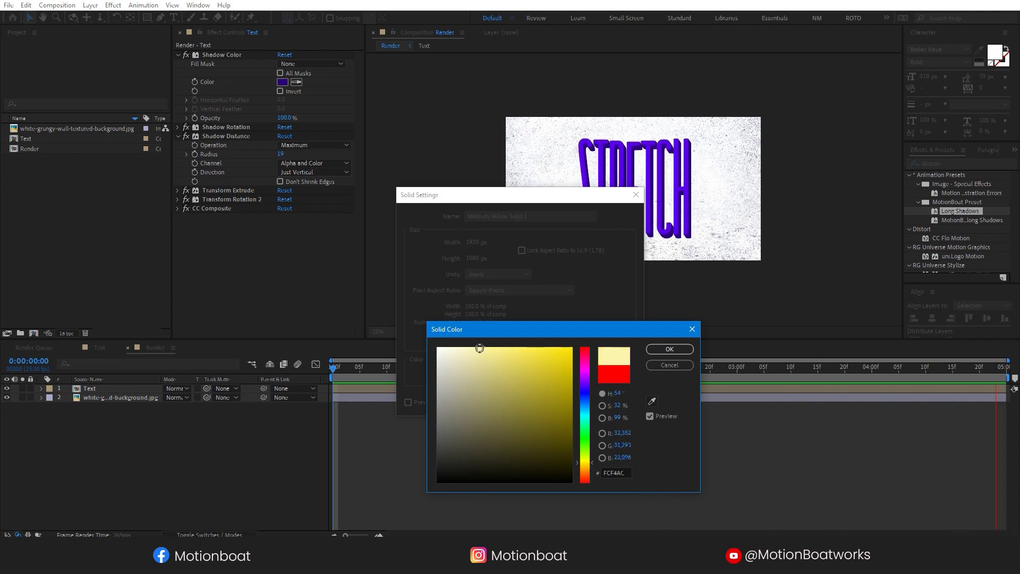
{"action": "left_click", "coordinate": [668, 351]}
{"action": "left_click", "coordinate": [556, 402]}
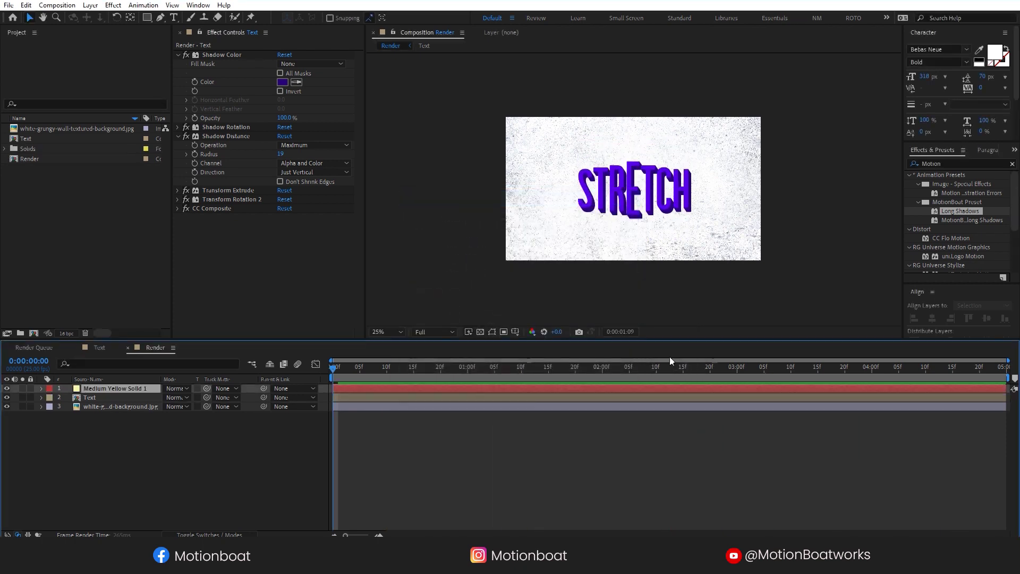
Move the yellow solid beneath the textured background image and set the image's blending mode to Multiply
{"action": "left_click_drag", "start_coordinate": [136, 390], "coordinate": [135, 419]}
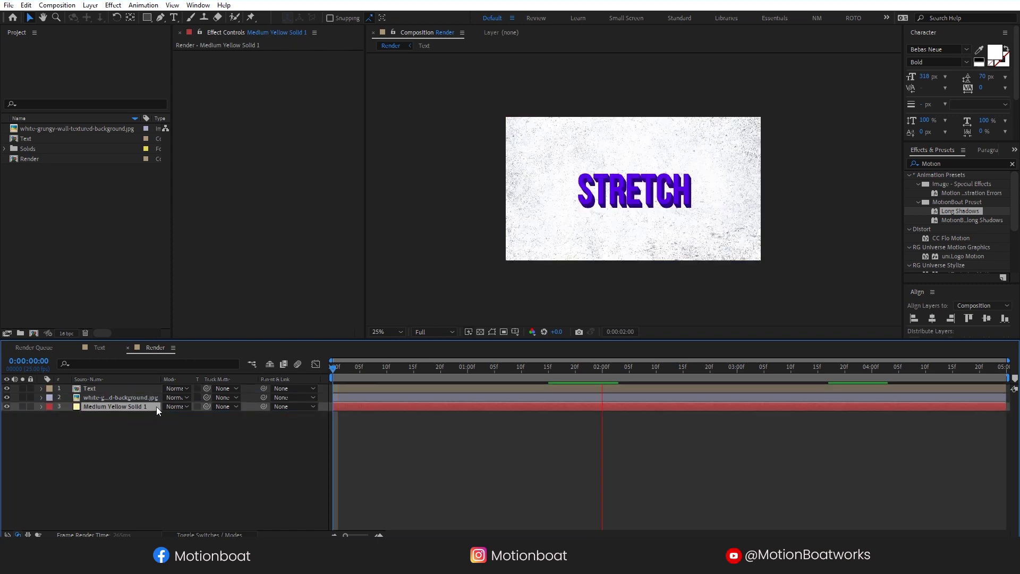
{"action": "left_click", "coordinate": [180, 397]}
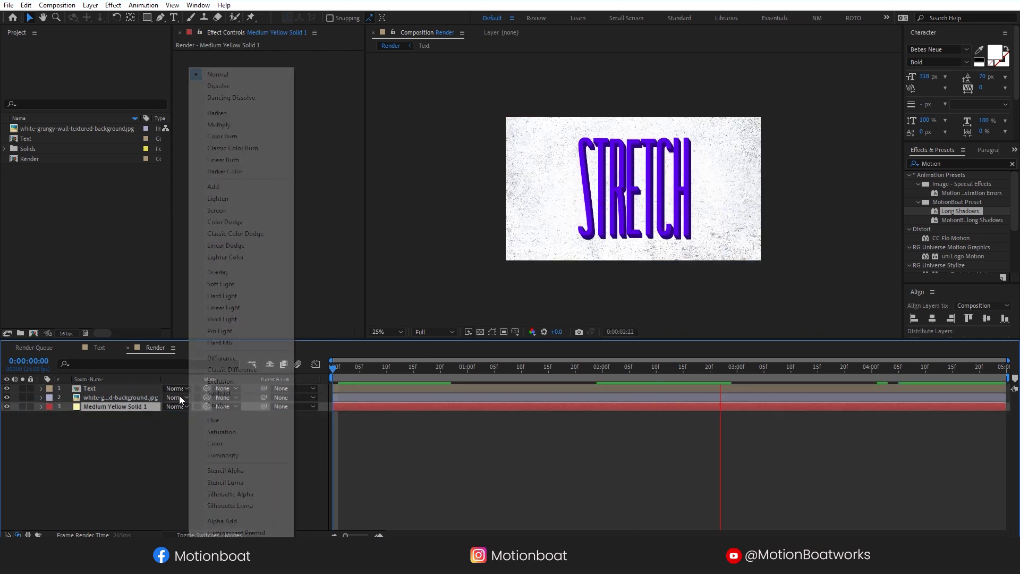
{"action": "left_click", "coordinate": [220, 125]}
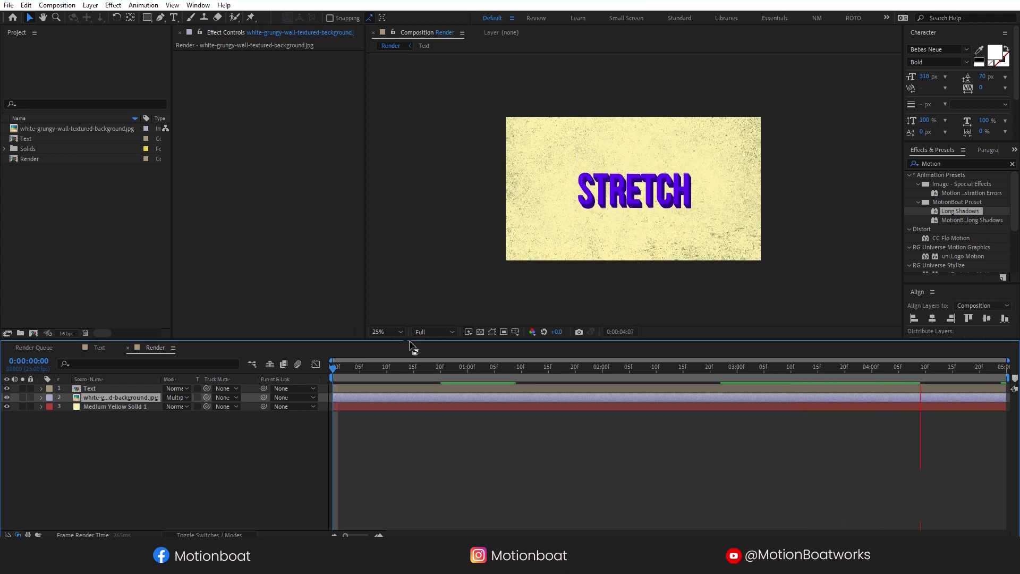
Recolour the yellow background solid to the bright cyan 07F4FD
{"action": "left_click", "coordinate": [118, 408]}
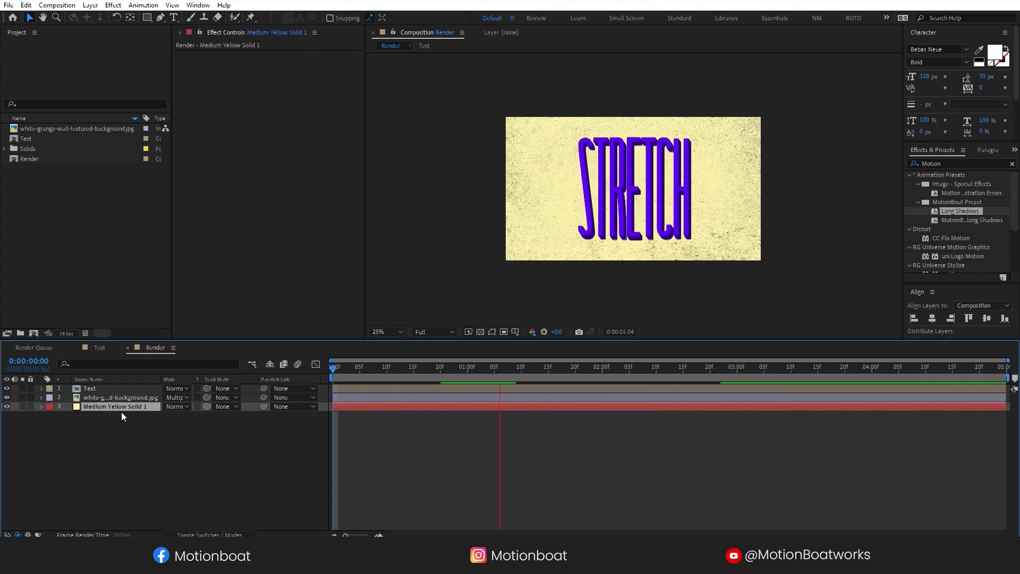
{"action": "key", "text": "ctrl+shift+y"}
{"action": "left_click", "coordinate": [352, 326]}
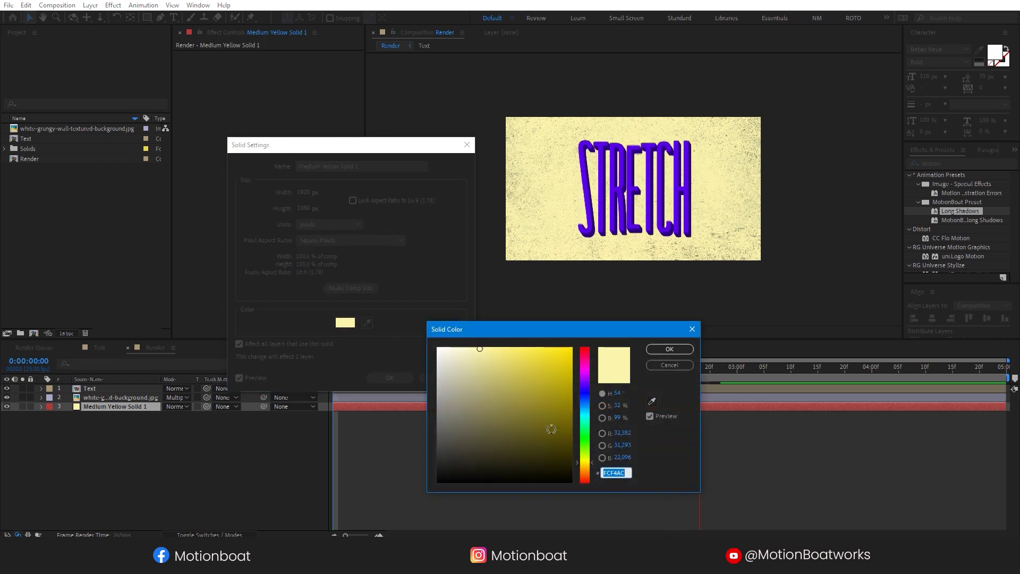
{"action": "left_click", "coordinate": [585, 405]}
{"action": "left_click_drag", "start_coordinate": [585, 405], "coordinate": [585, 412]}
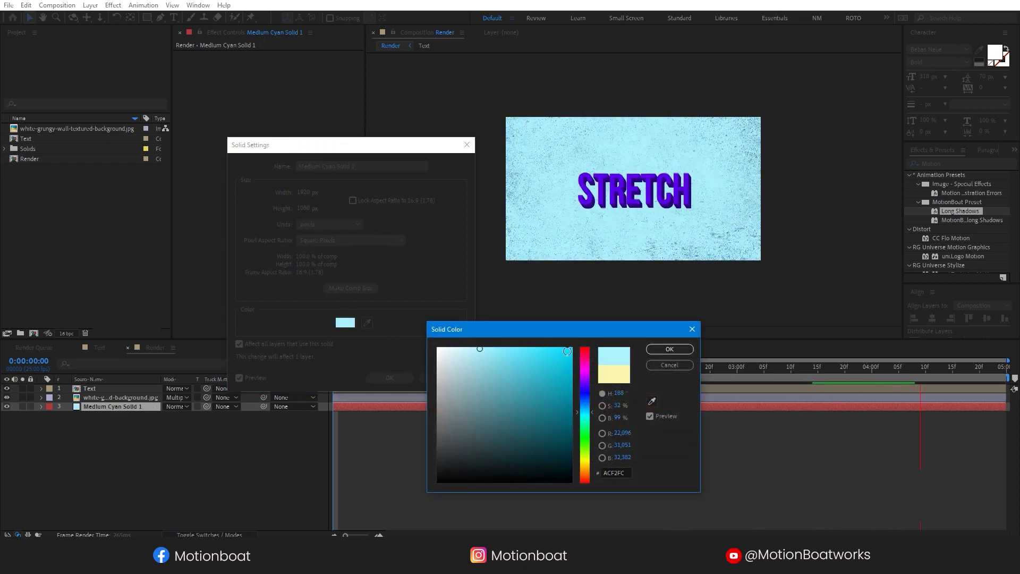
{"action": "left_click", "coordinate": [567, 352]}
{"action": "left_click", "coordinate": [584, 413]}
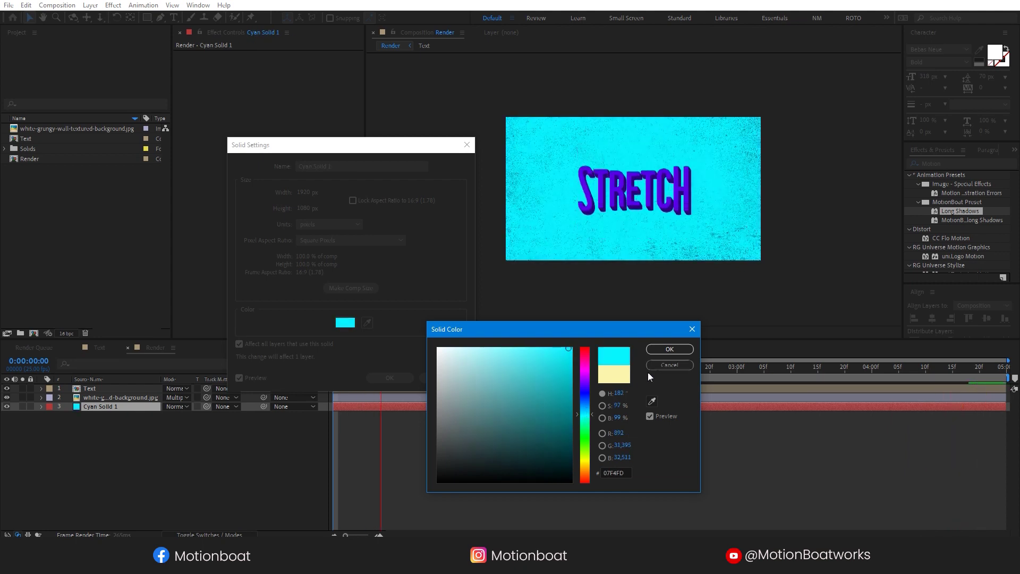
{"action": "left_click", "coordinate": [670, 348]}
{"action": "left_click", "coordinate": [406, 381]}
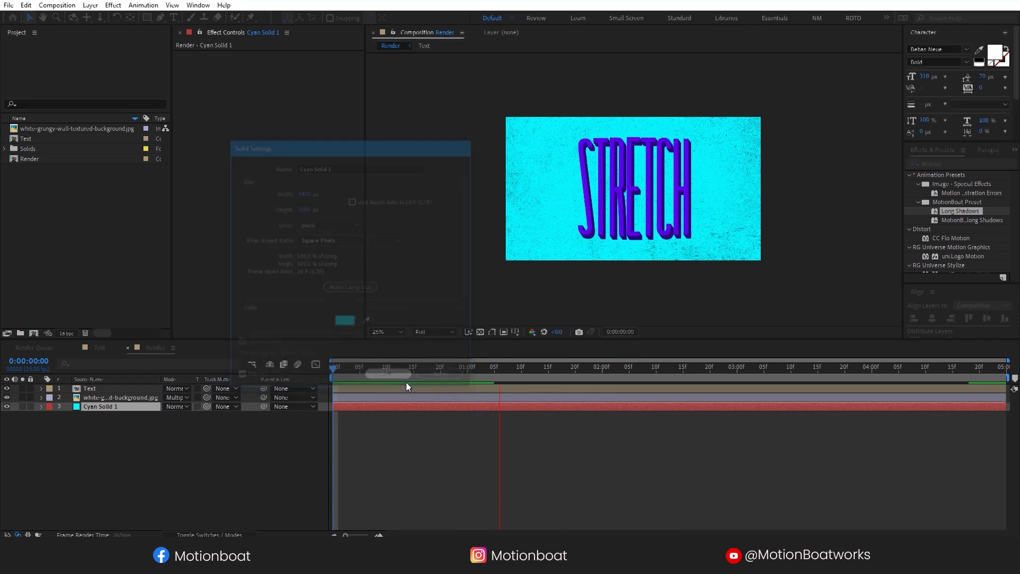
Set the Text layer's shadow colour to the dark purple 1A0746 and preview the animation
{"action": "left_click", "coordinate": [90, 386]}
{"action": "left_click", "coordinate": [282, 82]}
{"action": "left_click_drag", "start_coordinate": [447, 350], "coordinate": [525, 350]}
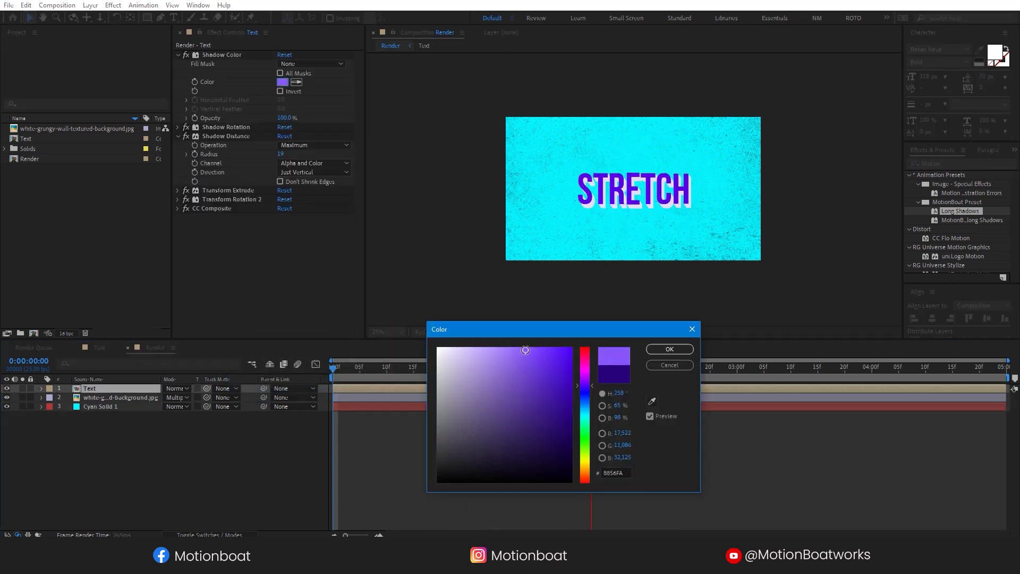
{"action": "left_click", "coordinate": [559, 450]}
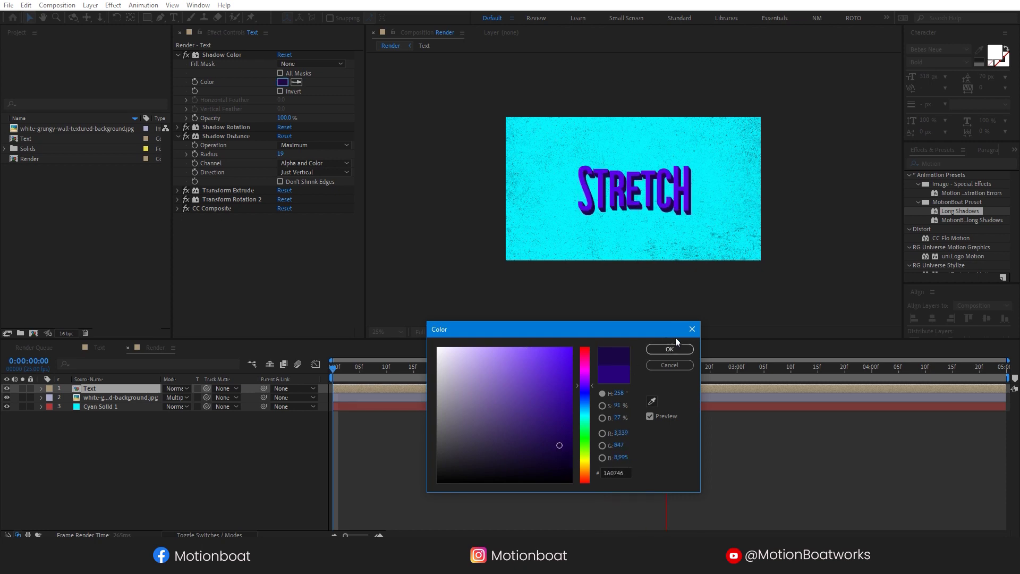
{"action": "left_click", "coordinate": [669, 349]}
{"action": "key", "text": "space"}
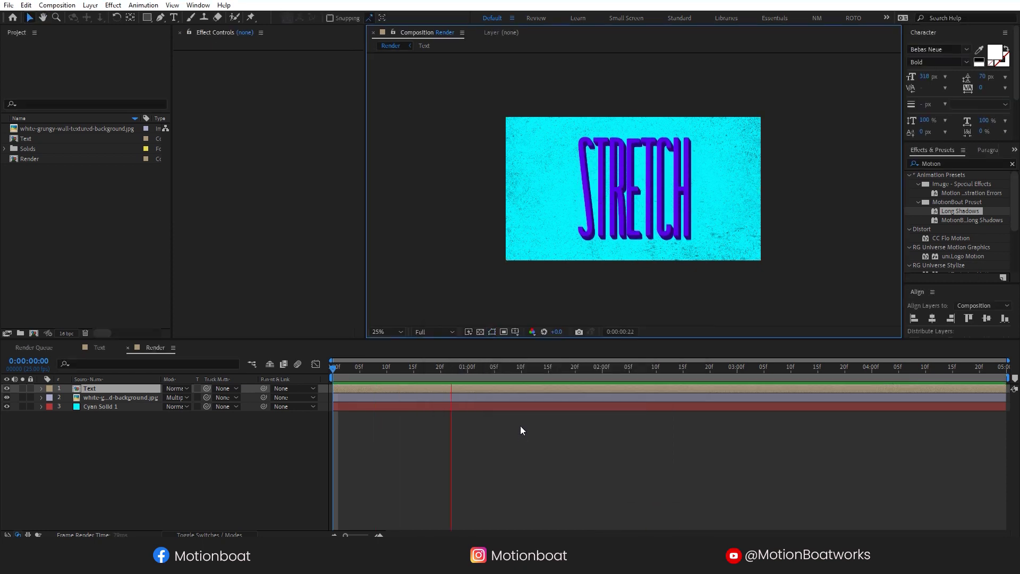
Recolour the cyan background solid to a medium royal blue
{"action": "left_click", "coordinate": [120, 407]}
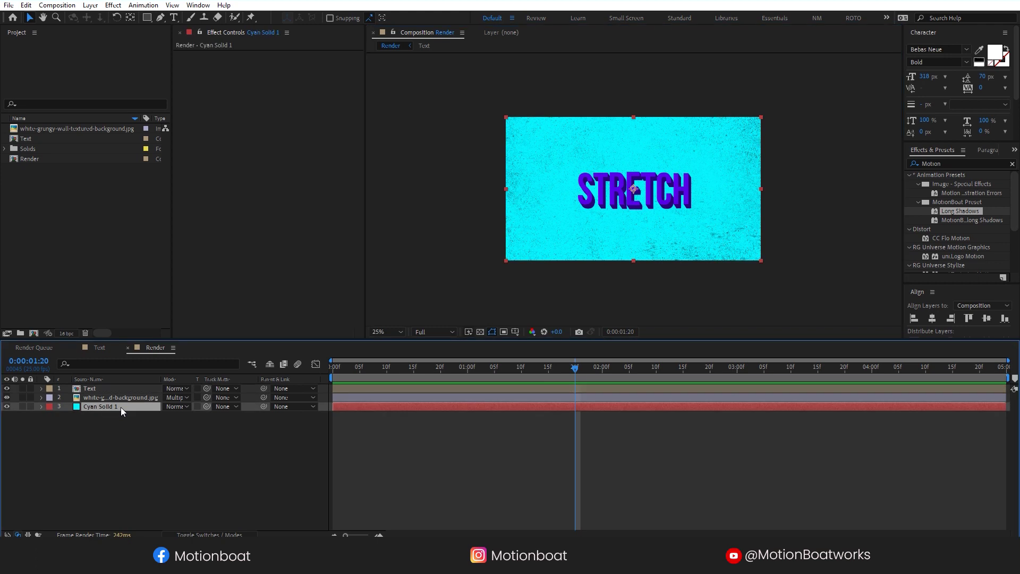
{"action": "key", "text": "ctrl+shift+y"}
{"action": "left_click", "coordinate": [345, 323]}
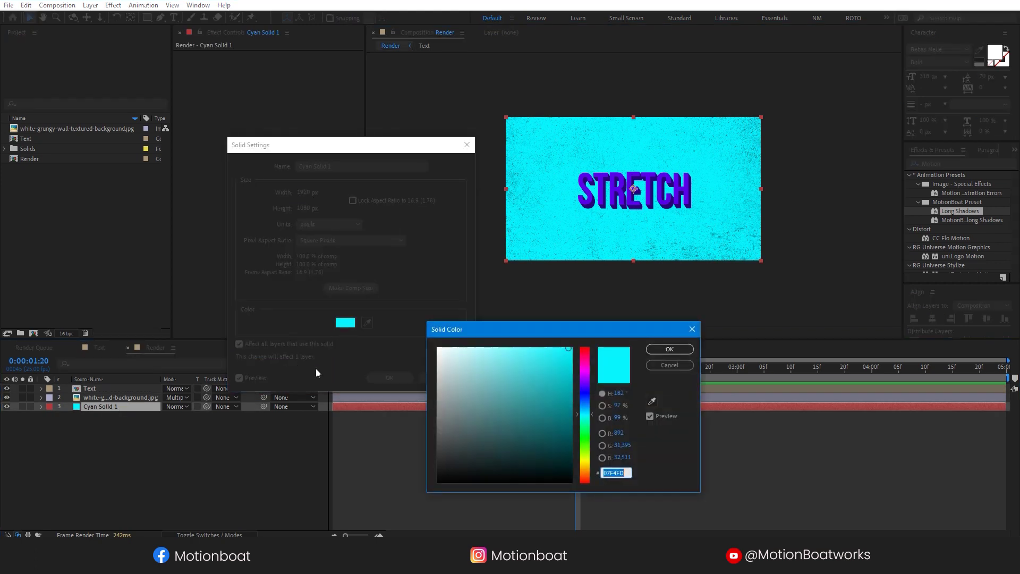
{"action": "left_click_drag", "start_coordinate": [575, 427], "coordinate": [586, 399]}
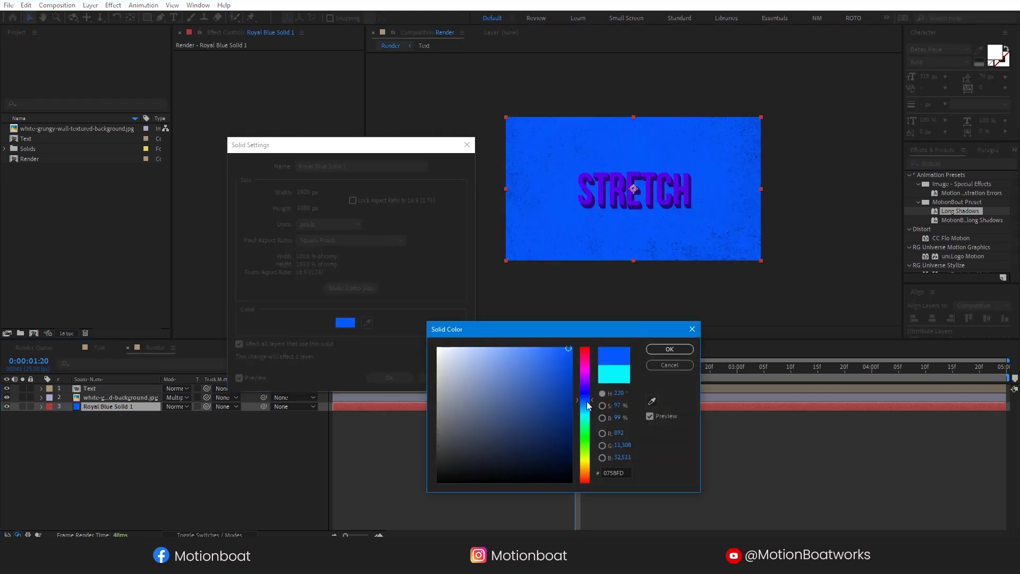
{"action": "left_click", "coordinate": [482, 347]}
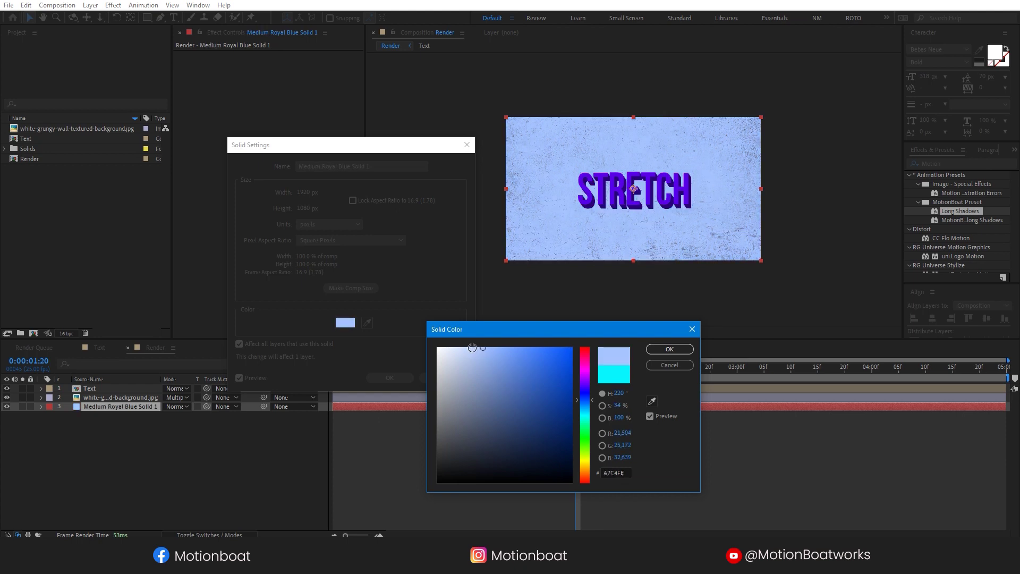
{"action": "left_click", "coordinate": [471, 348]}
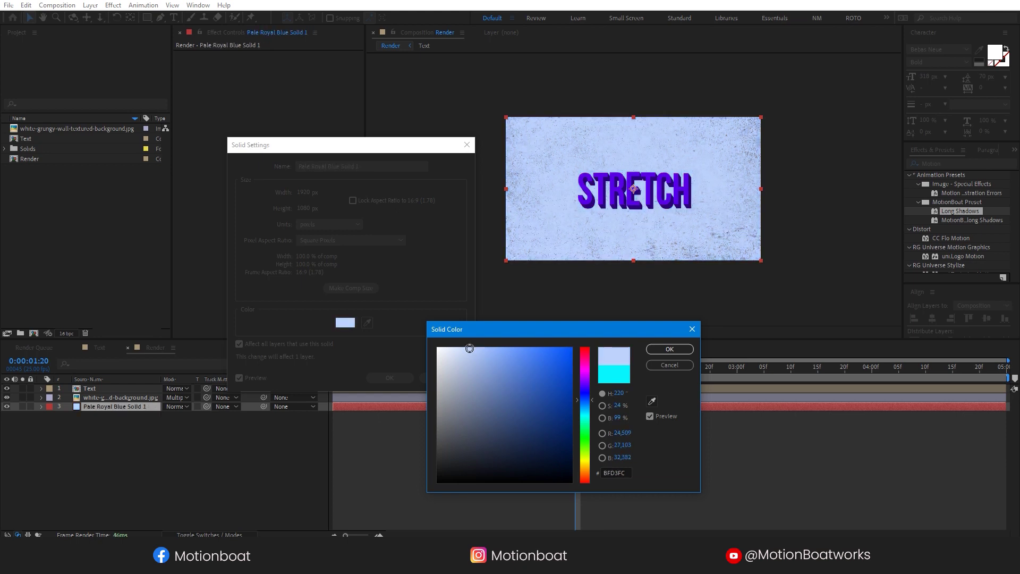
{"action": "left_click", "coordinate": [496, 348]}
{"action": "left_click", "coordinate": [669, 350]}
{"action": "left_click", "coordinate": [410, 377]}
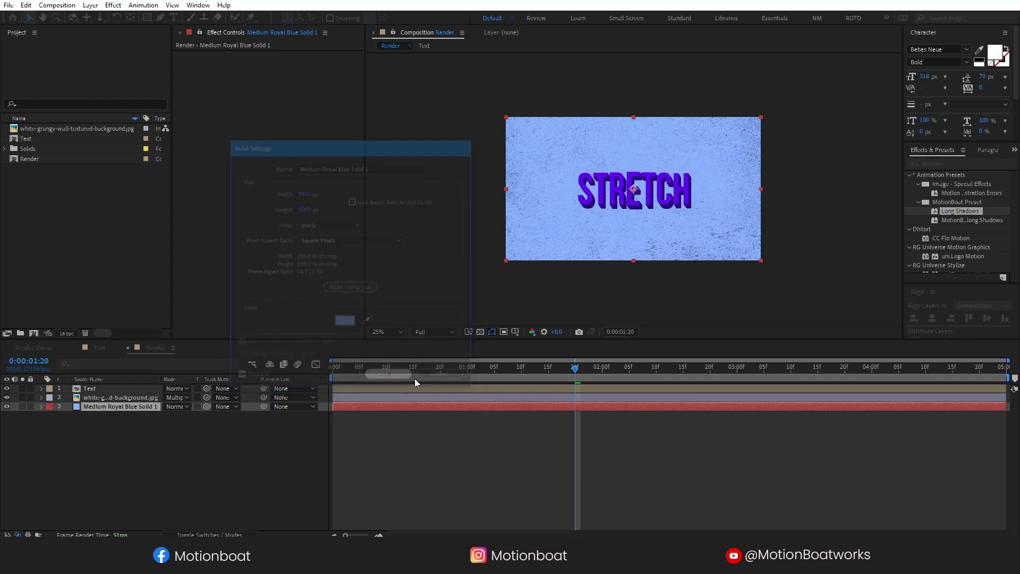
Apply the CC Vignette effect to the blue background solid in the Render composition
{"action": "left_click", "coordinate": [953, 164]}
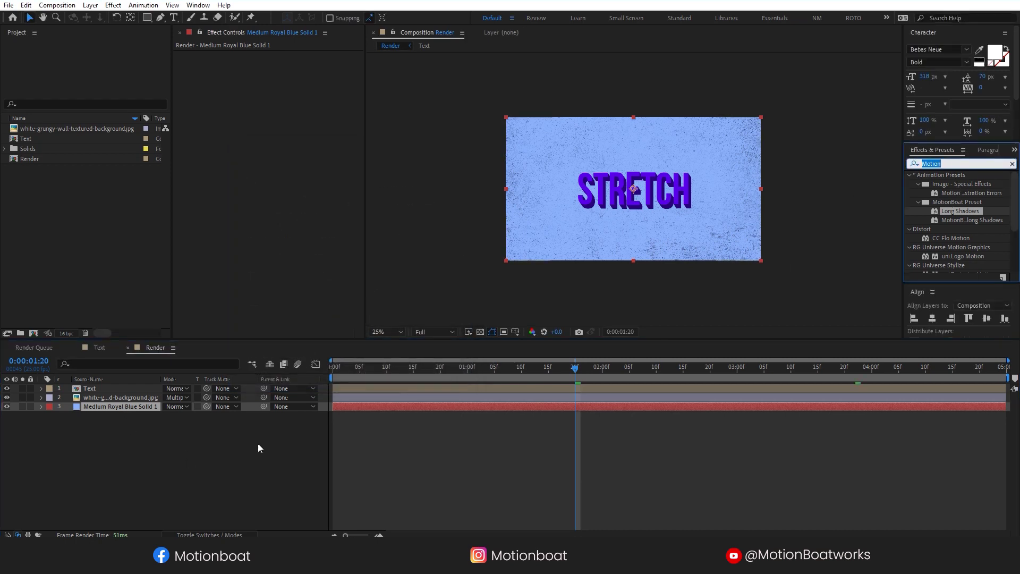
{"action": "left_click", "coordinate": [43, 451]}
{"action": "left_click", "coordinate": [99, 409]}
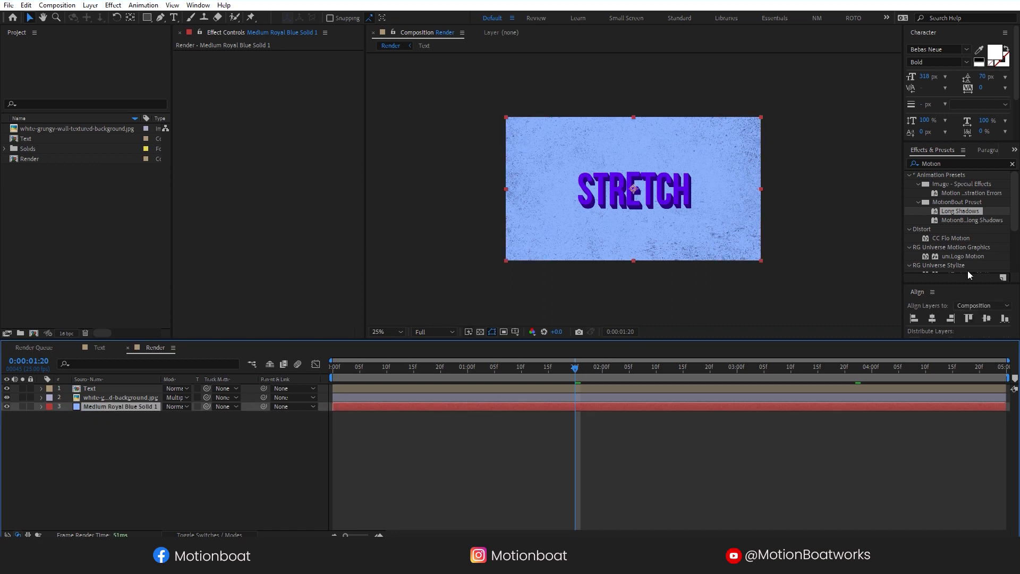
{"action": "left_click", "coordinate": [949, 164]}
{"action": "type", "text": "vig"}
{"action": "left_click_drag", "start_coordinate": [948, 238], "coordinate": [129, 409]}
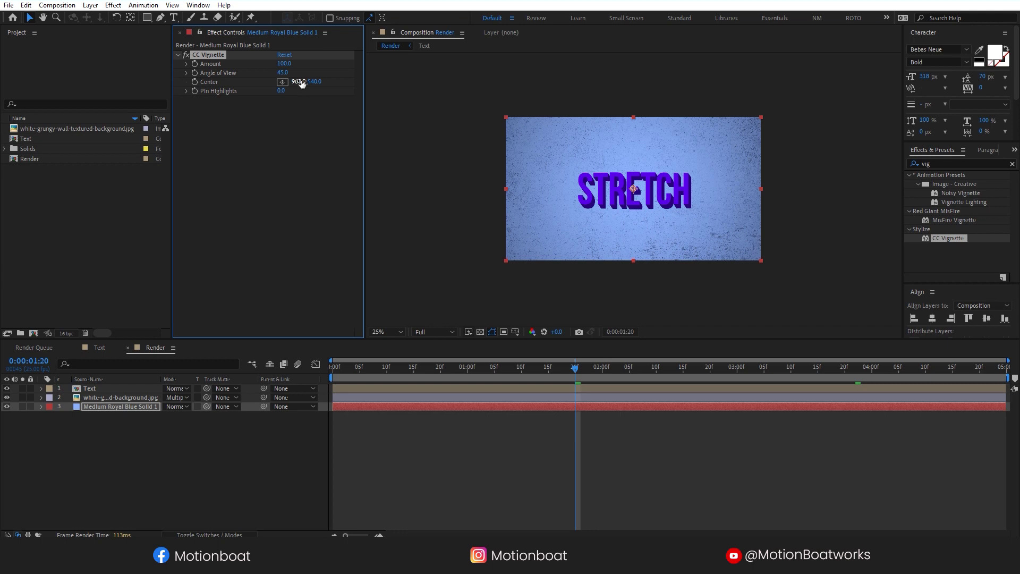
Set the vignette's Angle of View to 47.6 and return the playhead to the first frame
{"action": "left_click_drag", "start_coordinate": [318, 72], "coordinate": [307, 72]}
{"action": "left_click", "coordinate": [832, 281]}
{"action": "key", "text": "period"}
{"action": "left_click", "coordinate": [378, 378]}
{"action": "key", "text": "Home"}
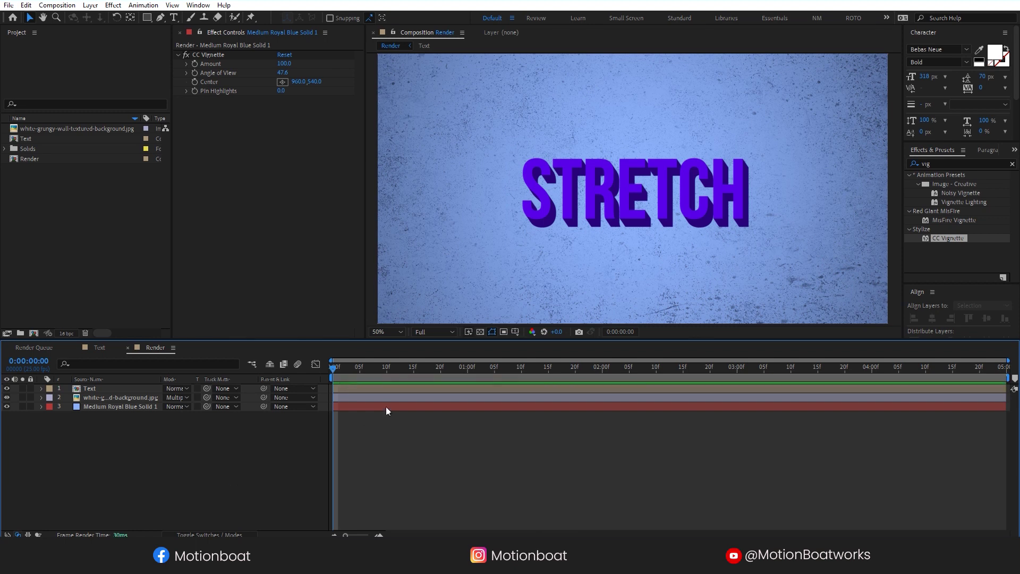
Add a new adjustment layer above all layers in the Render composition
{"action": "right_click", "coordinate": [93, 451]}
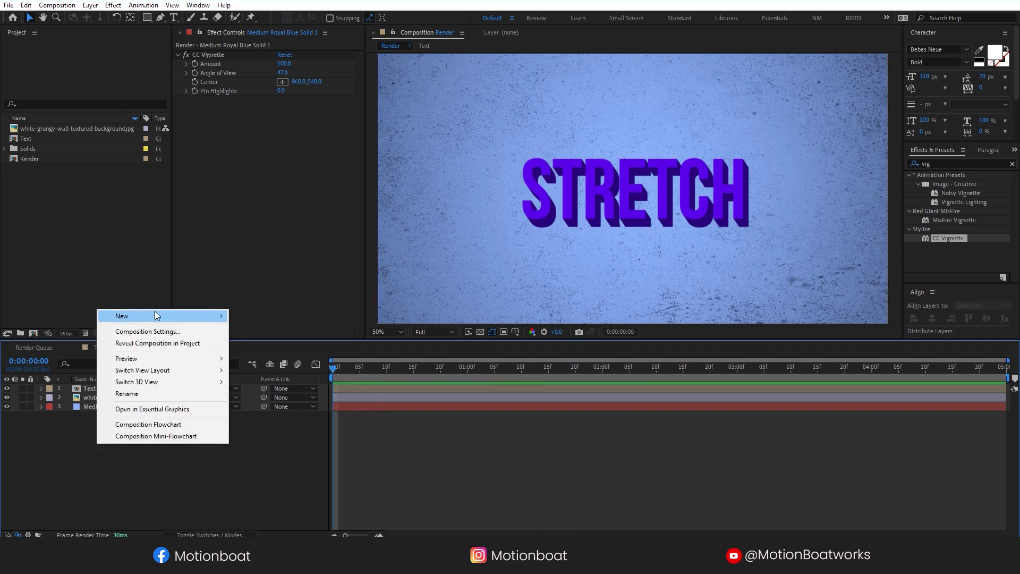
{"action": "mouse_move", "coordinate": [160, 315]}
{"action": "left_click", "coordinate": [282, 402]}
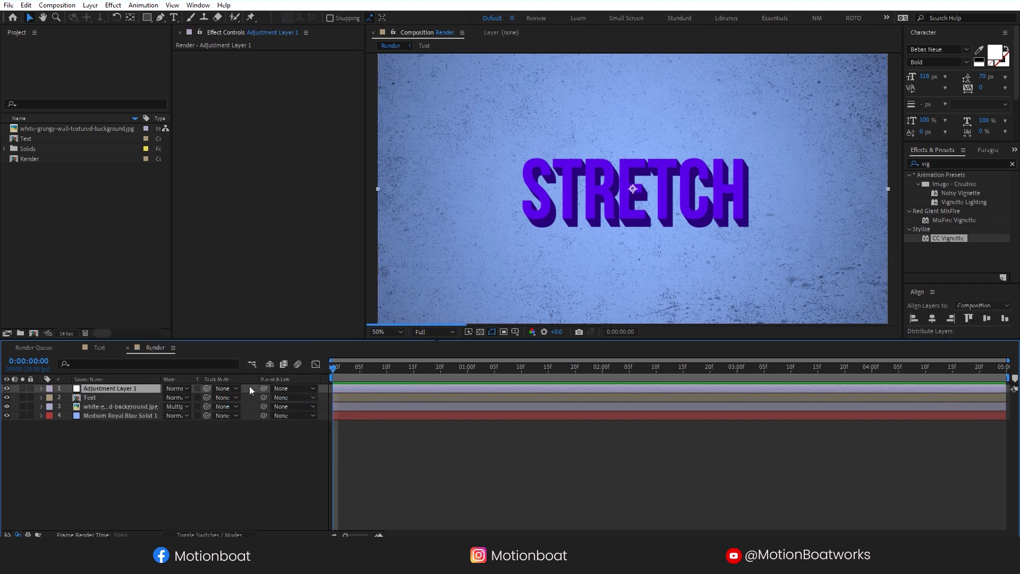
Apply the Noise effect to the adjustment layer with an Amount of Noise of 24%
{"action": "left_click", "coordinate": [943, 163]}
{"action": "double_click", "coordinate": [943, 163]}
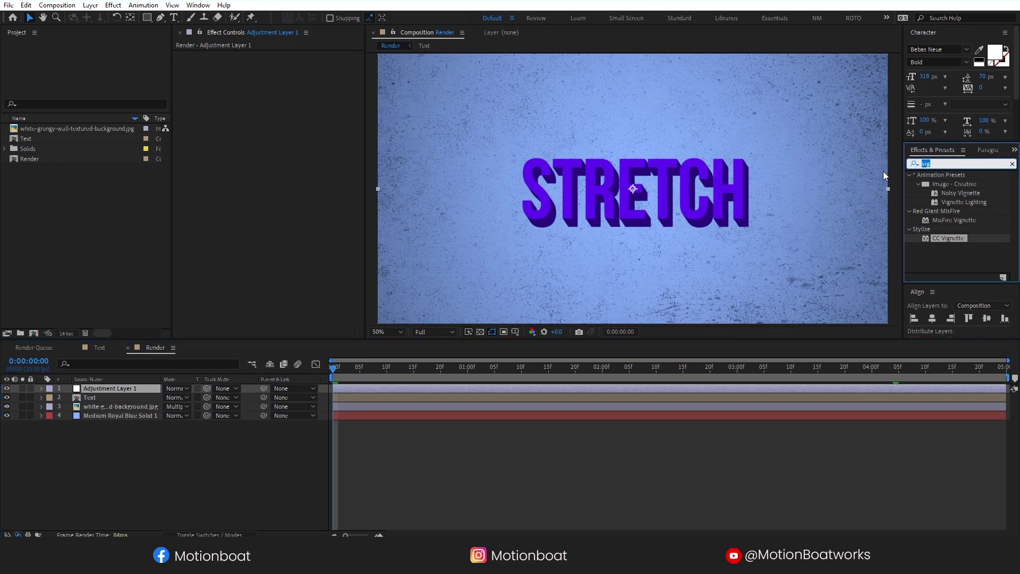
{"action": "type", "text": "Noise"}
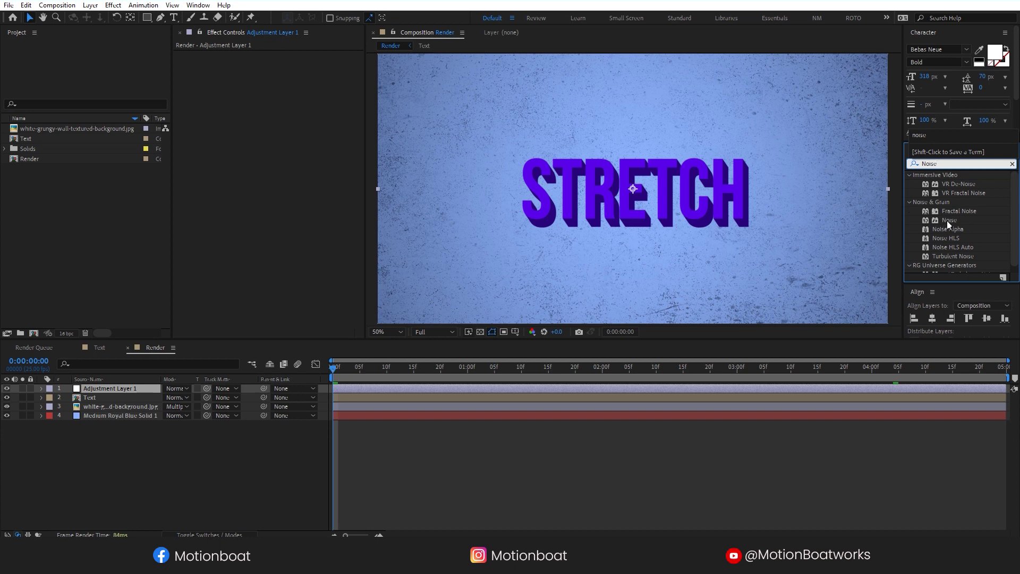
{"action": "left_click", "coordinate": [945, 221]}
{"action": "left_click_drag", "start_coordinate": [178, 340], "coordinate": [113, 386]}
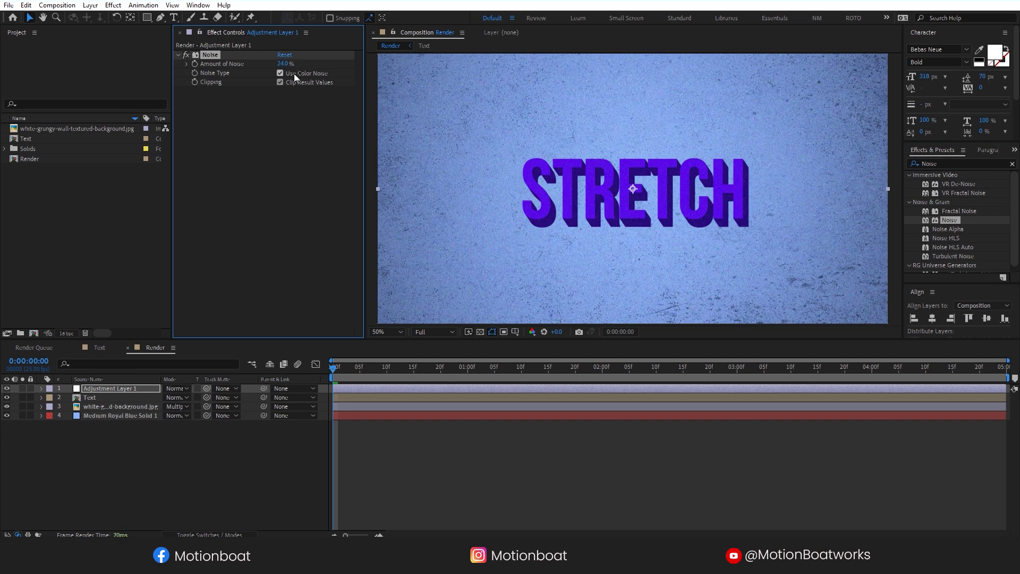
{"action": "left_click", "coordinate": [177, 474]}
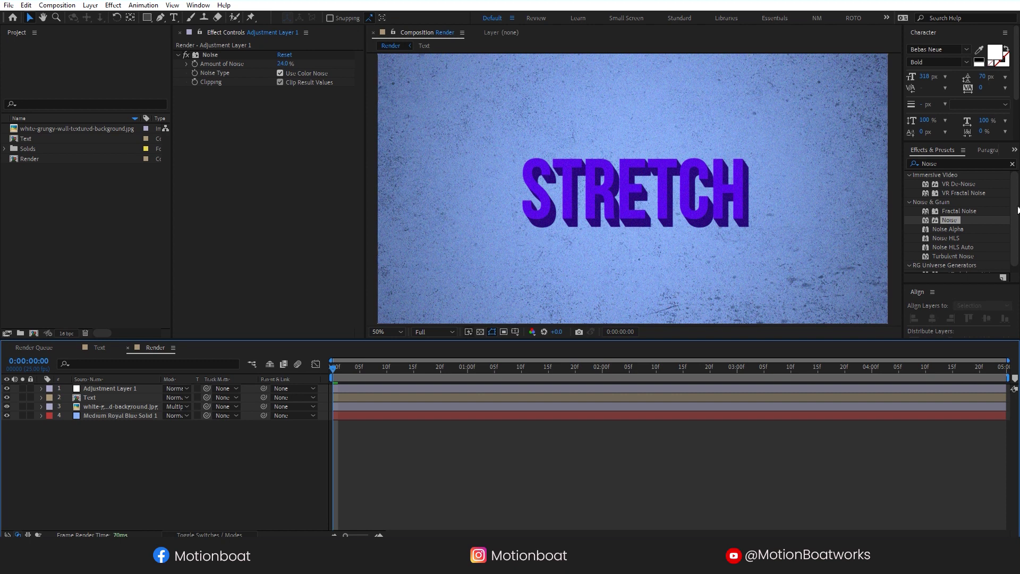
Apply Turbulent Displace to the Text layer, set its Amount to 5, and preview the animation
{"action": "double_click", "coordinate": [929, 163]}
{"action": "type", "text": "T"}
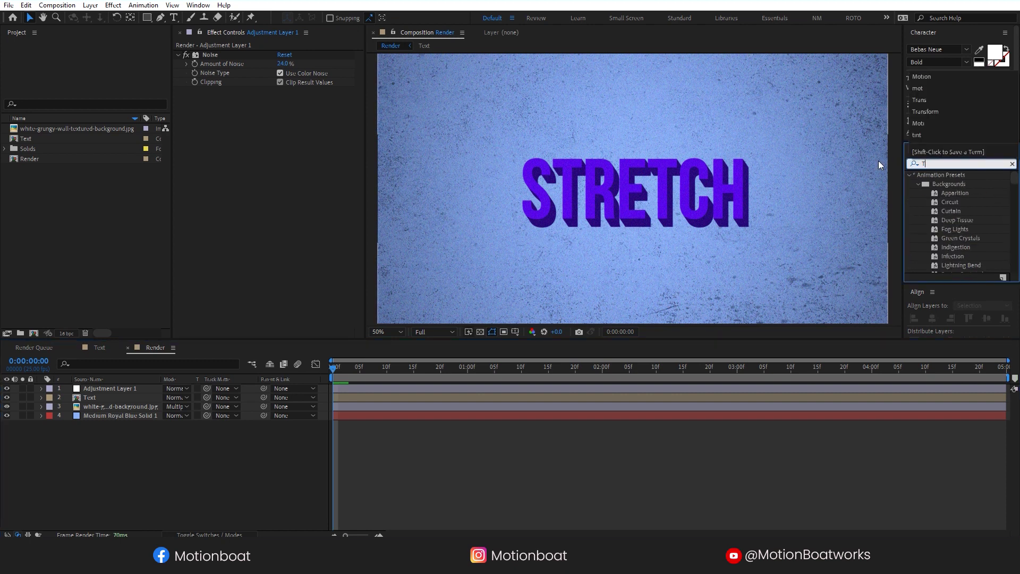
{"action": "type", "text": "urbu"}
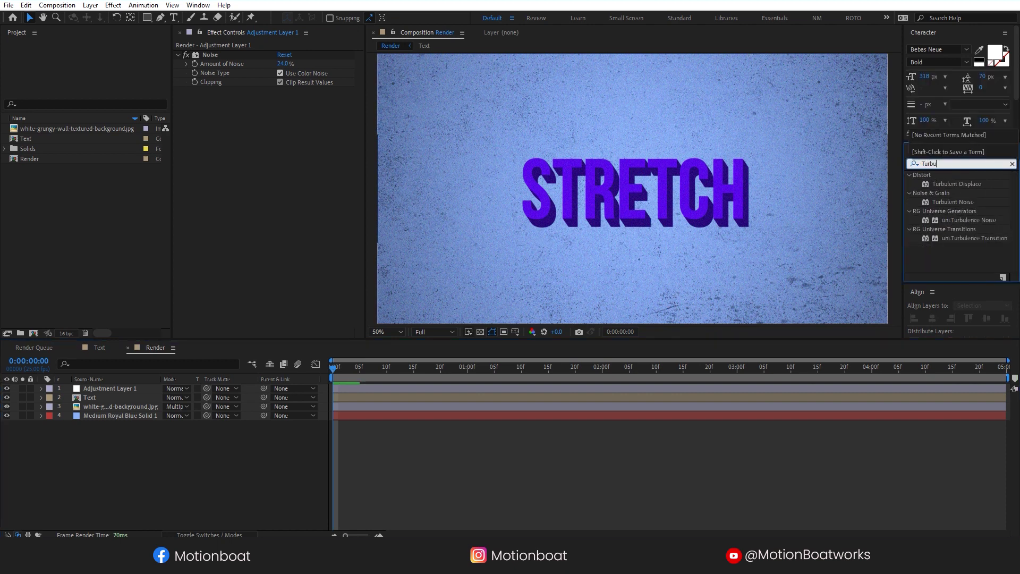
{"action": "left_click_drag", "start_coordinate": [939, 182], "coordinate": [107, 399]}
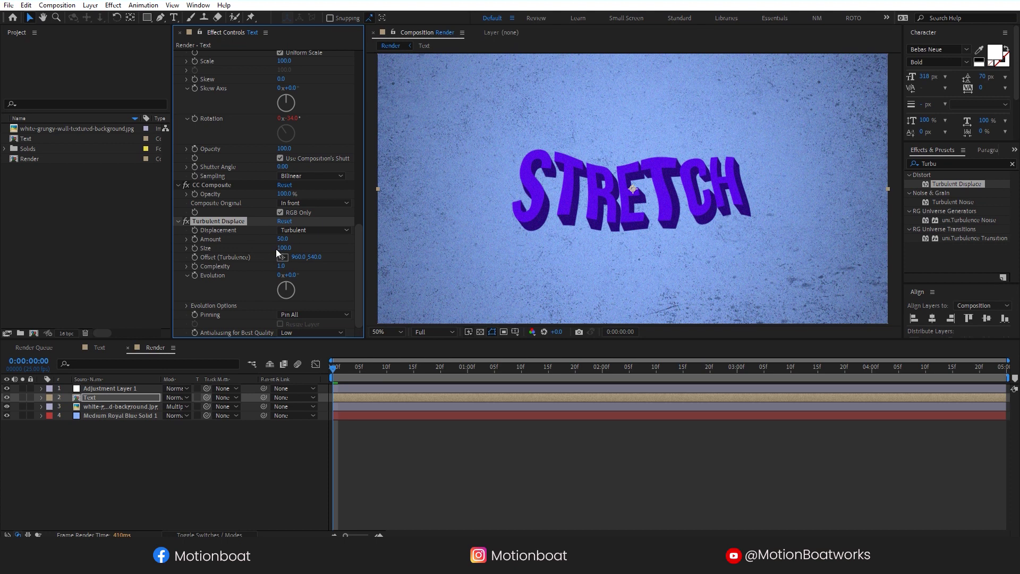
{"action": "left_click_drag", "start_coordinate": [278, 248], "coordinate": [259, 242]}
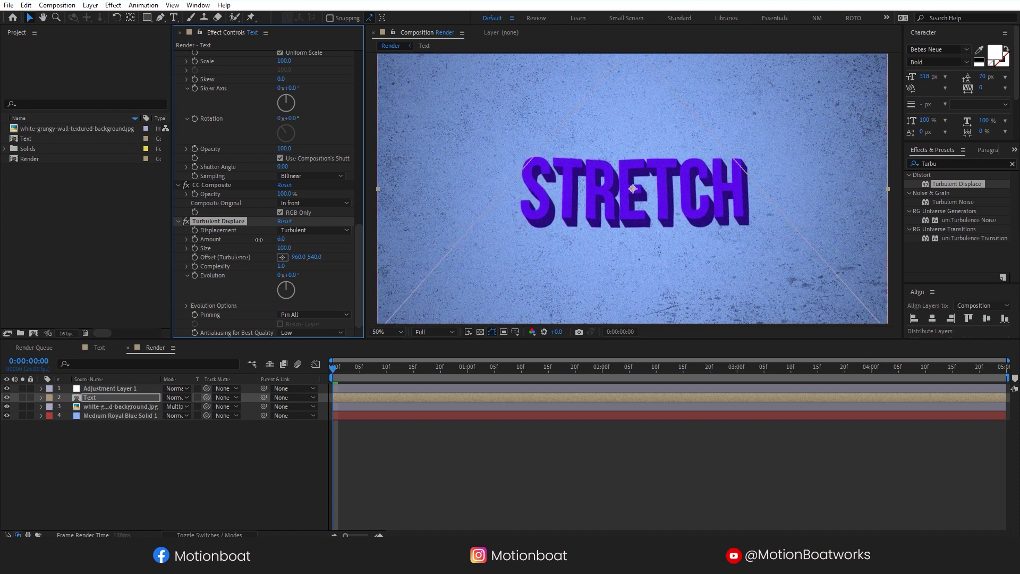
{"action": "key", "text": "space"}
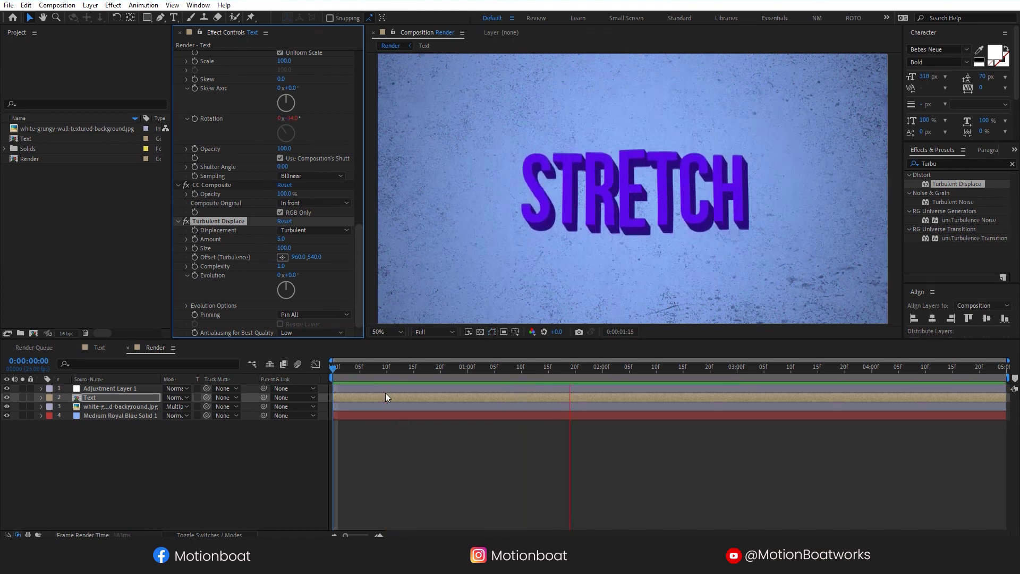